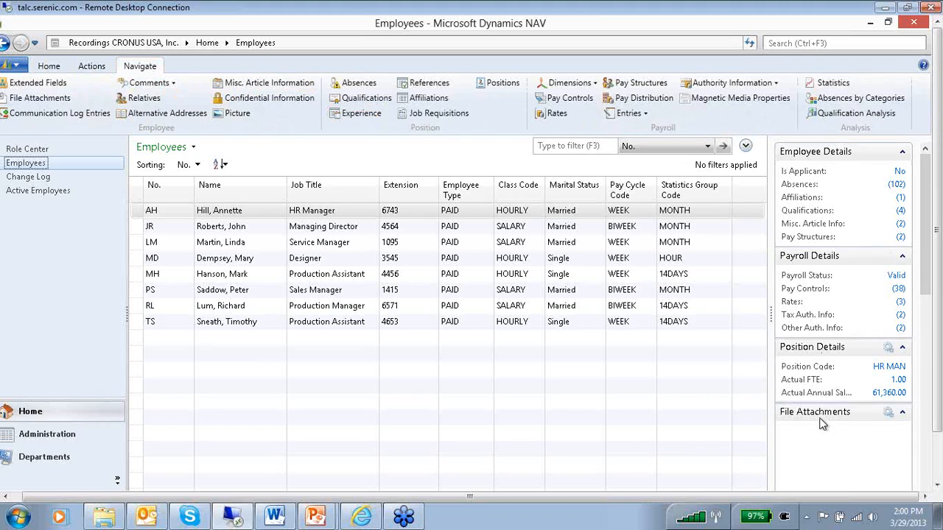
Open the HR Manager's employee card and expand its Communication and Personal sections.
{"action": "double_click", "coordinate": [318, 214]}
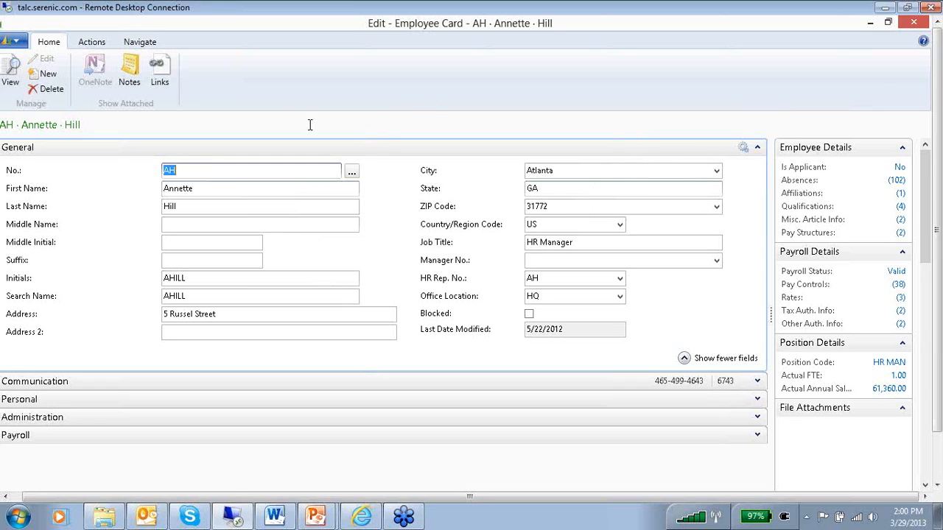
{"action": "left_click", "coordinate": [757, 380]}
{"action": "scroll", "coordinate": [606, 342], "scroll_direction": "down", "scroll_amount": 2}
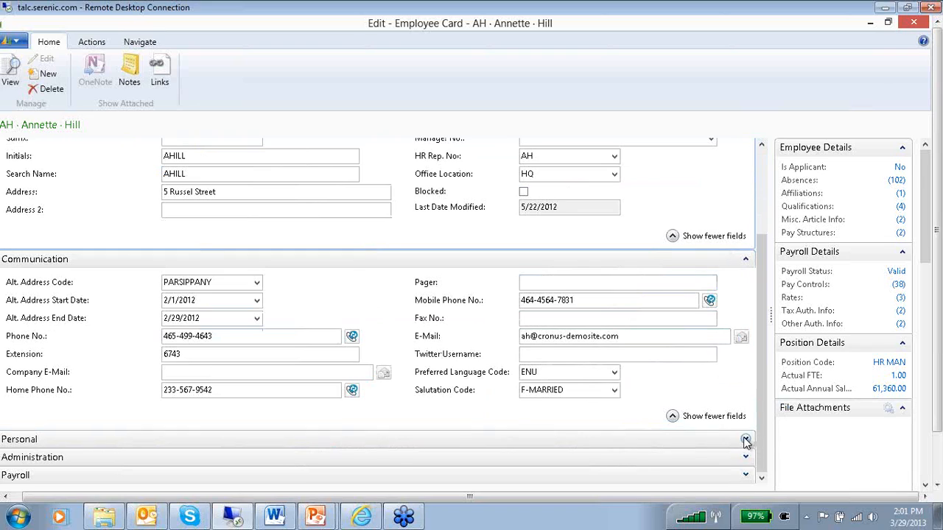
{"action": "scroll", "coordinate": [660, 354], "scroll_direction": "down", "scroll_amount": 2}
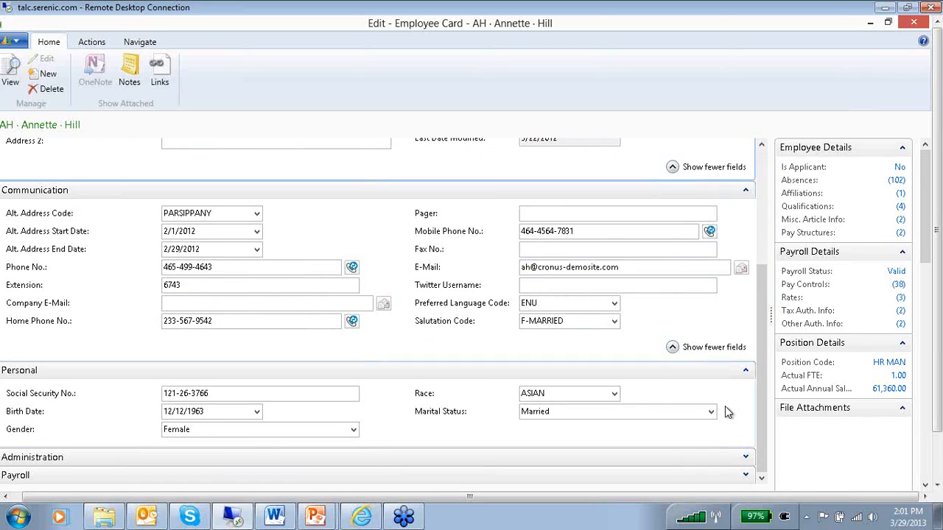
Expand the card's Administration section and view the available EEO Job Class options without changing the selection.
{"action": "left_click", "coordinate": [746, 459]}
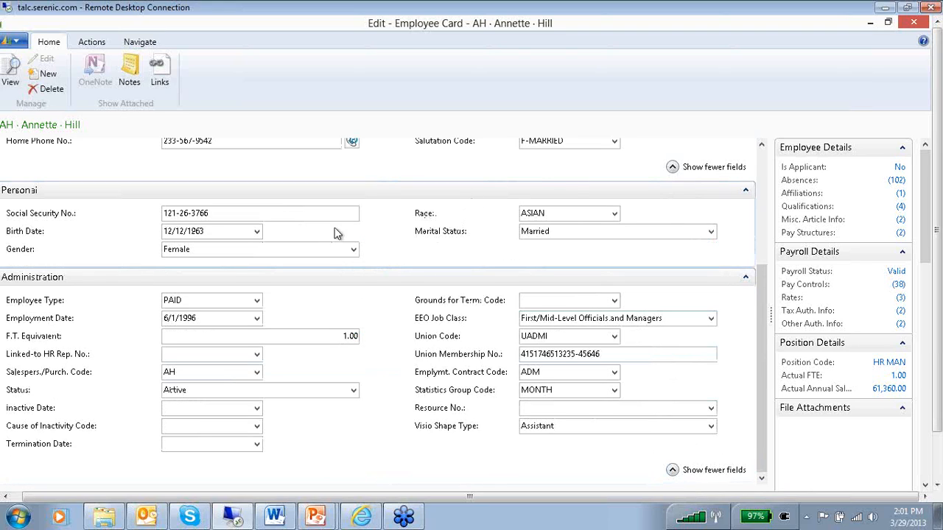
{"action": "left_click", "coordinate": [711, 319]}
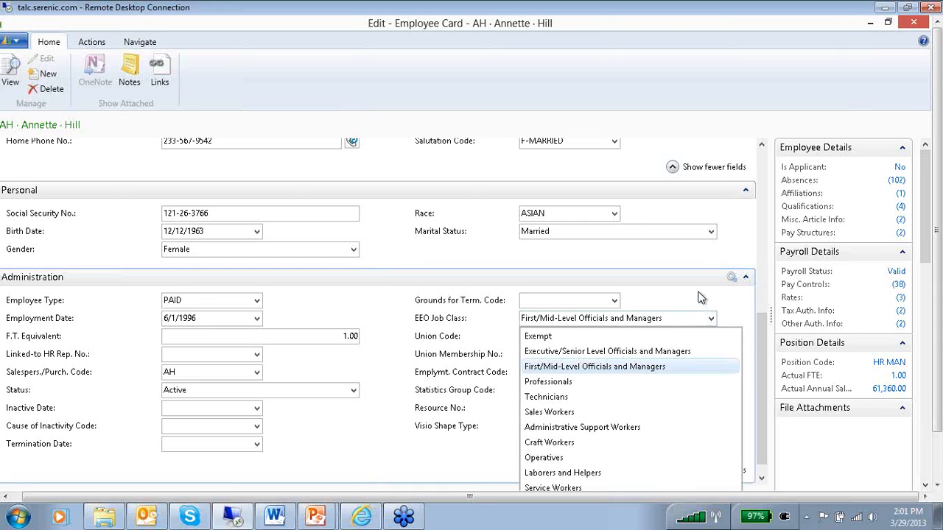
{"action": "key", "text": "Escape"}
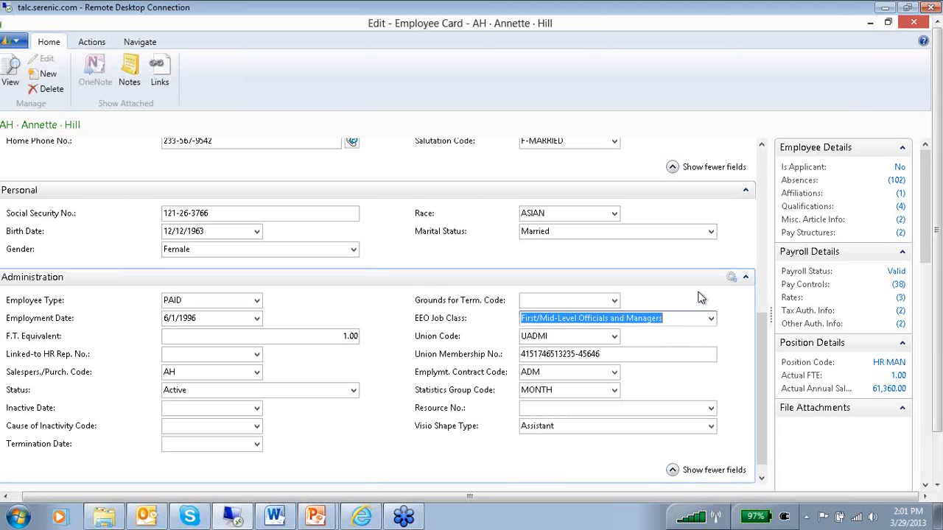
Create a cause of inactivity with code TEST and description "test", and assign it as the employee's Cause of Inactivity Code.
{"action": "left_click", "coordinate": [257, 430]}
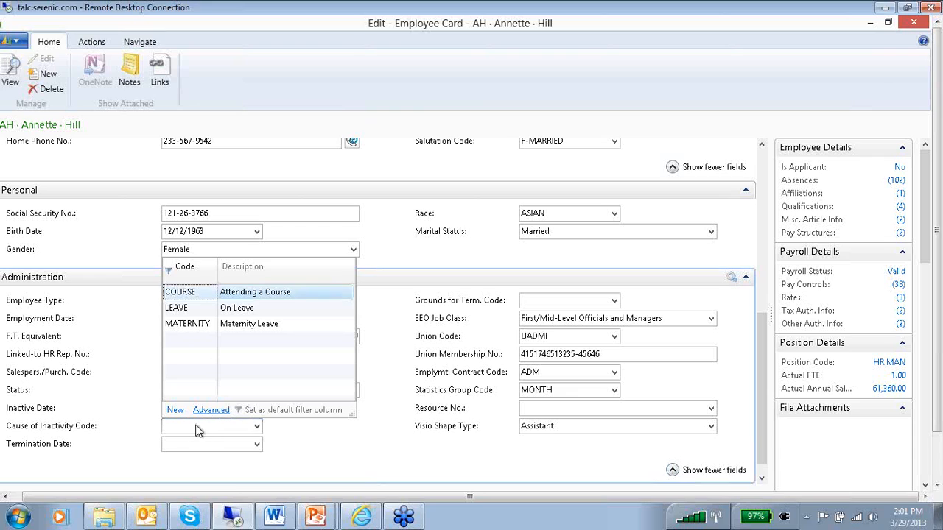
{"action": "left_click", "coordinate": [175, 411]}
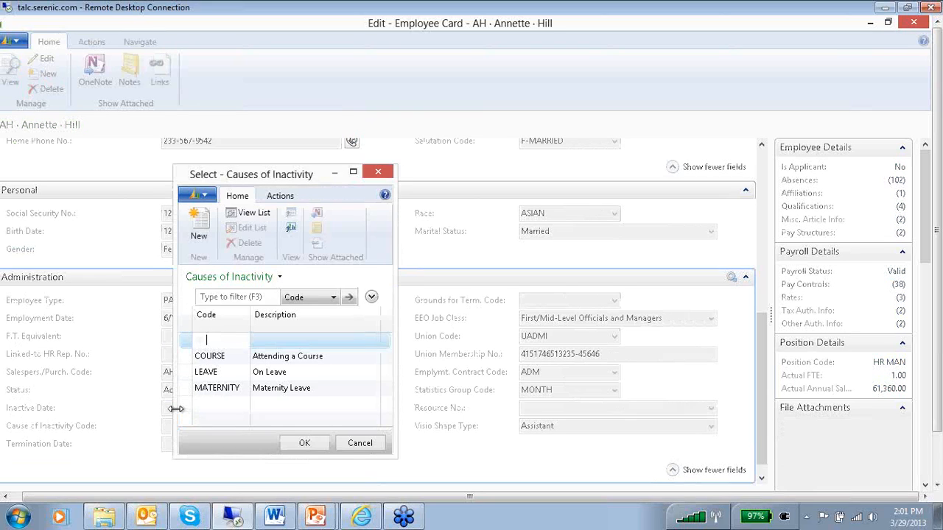
{"action": "type", "text": "test"}
{"action": "key", "text": "Tab"}
{"action": "type", "text": "test"}
{"action": "left_click", "coordinate": [303, 442]}
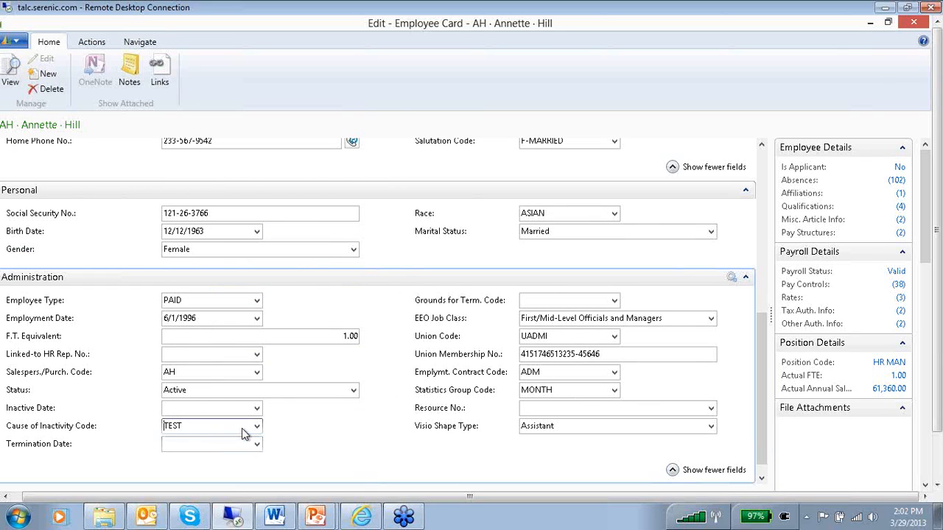
Check the EEO Job Class choices again, keeping First/Mid-Level Officials and Managers.
{"action": "left_click", "coordinate": [711, 319]}
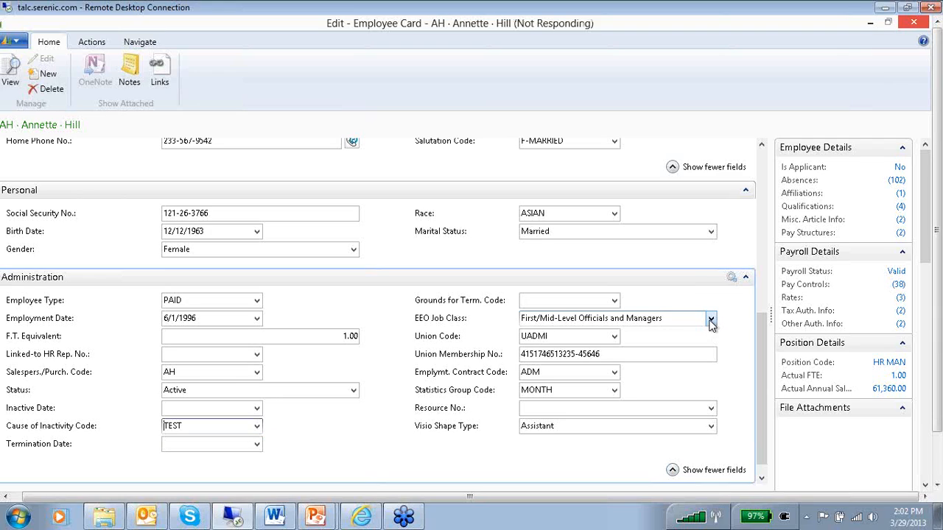
{"action": "left_click", "coordinate": [711, 319]}
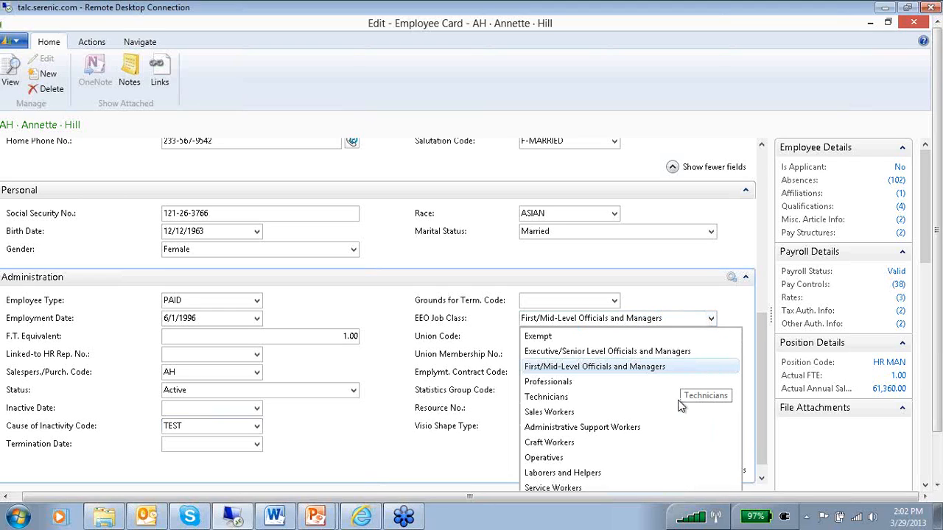
{"action": "left_click", "coordinate": [738, 296]}
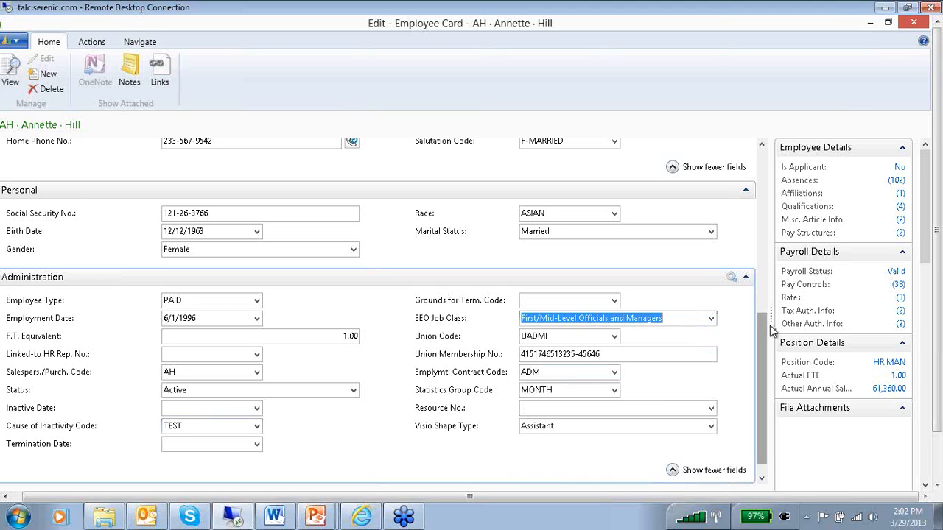
Expand the employee card's Payroll section and open the full employer list for the Employer No. field.
{"action": "scroll", "coordinate": [737, 433], "scroll_direction": "down", "scroll_amount": 1}
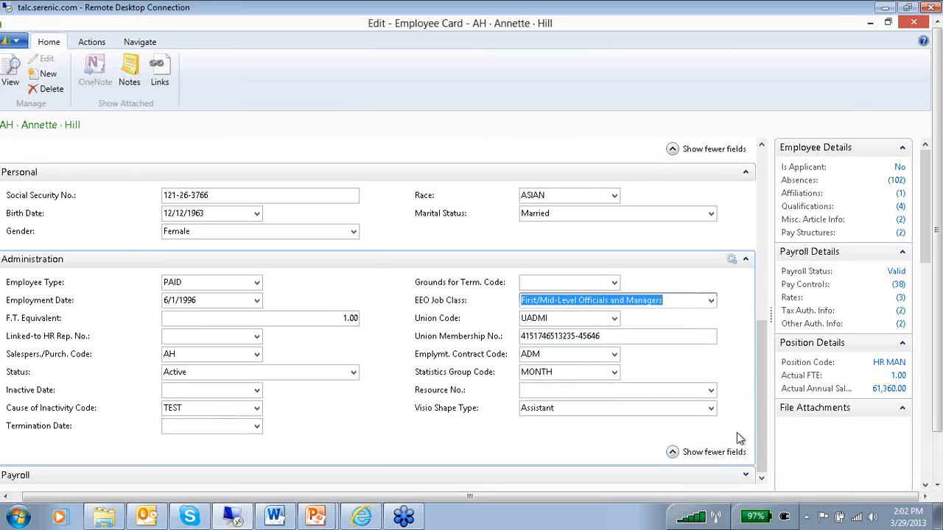
{"action": "left_click", "coordinate": [744, 475]}
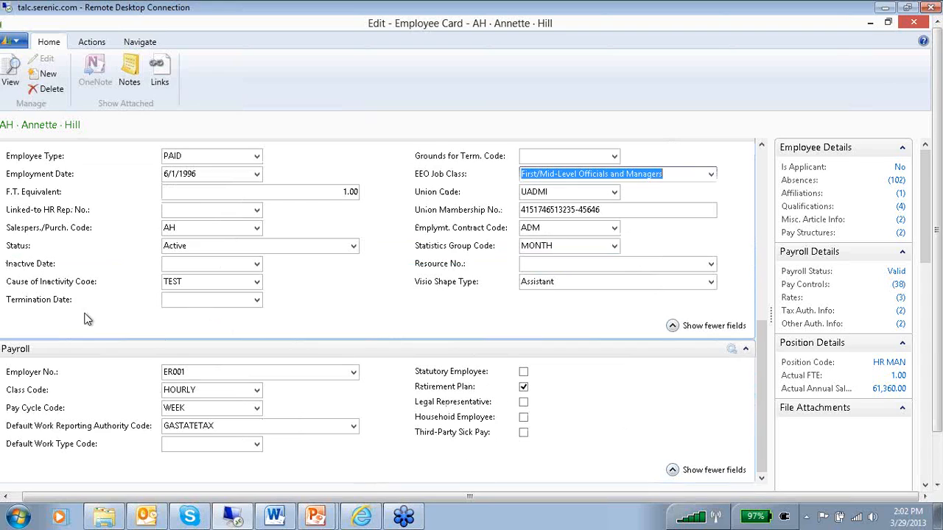
{"action": "left_click", "coordinate": [353, 374]}
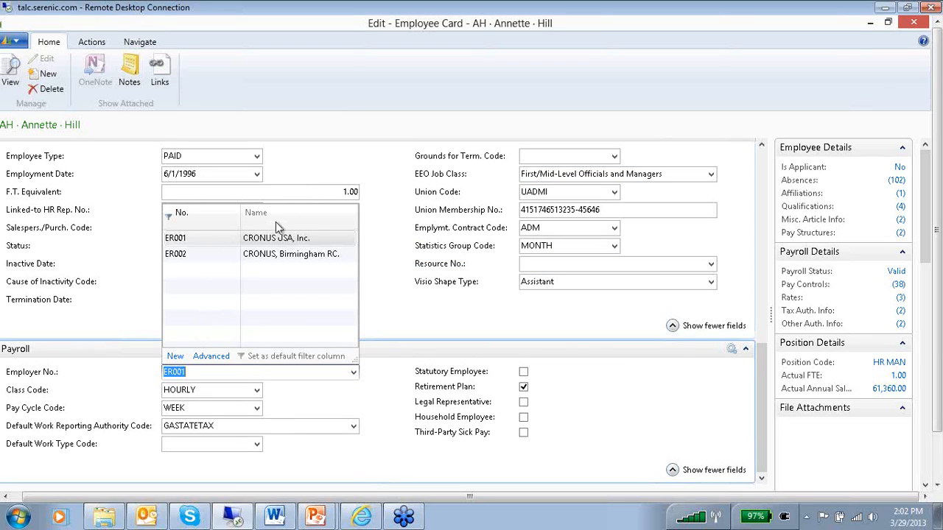
{"action": "left_click", "coordinate": [220, 356]}
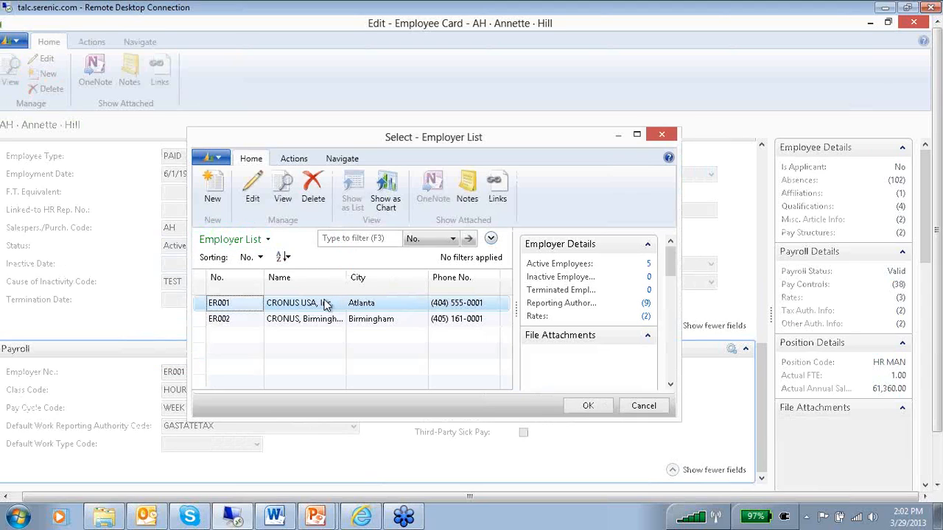
Open the CRONUS USA, Inc. employer card, look through its reporting details and open its reporting authorities.
{"action": "left_click", "coordinate": [257, 198]}
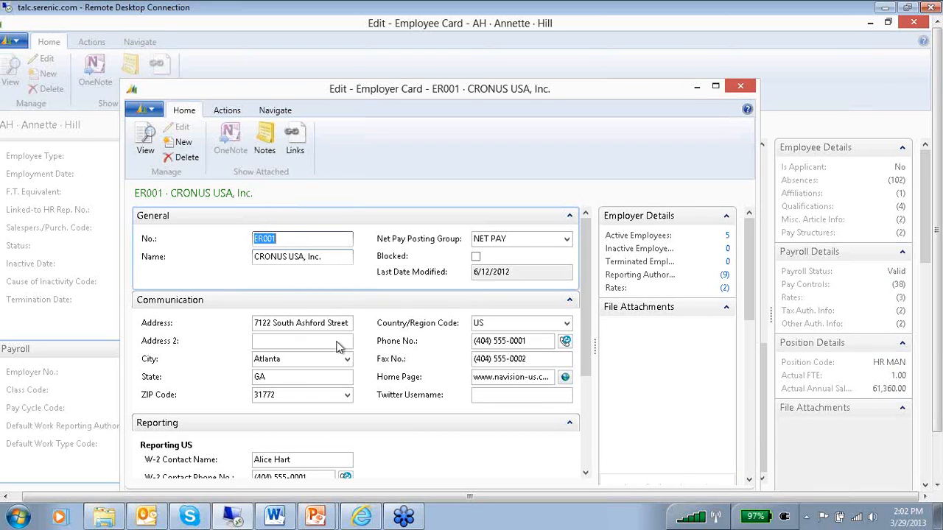
{"action": "left_click_drag", "start_coordinate": [586, 258], "coordinate": [573, 334]}
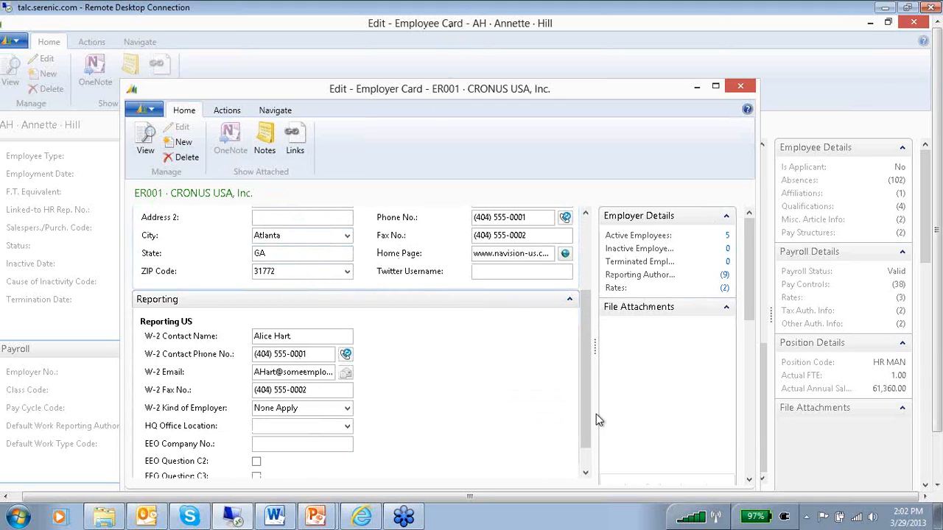
{"action": "scroll", "coordinate": [559, 418], "scroll_direction": "down", "scroll_amount": 2}
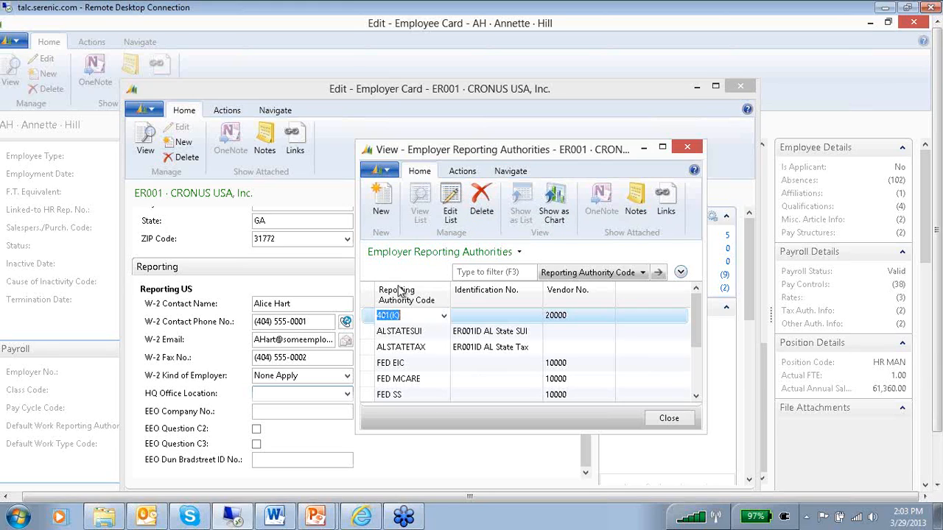
View the vendor choices for the 401(K) reporting authority and return to the employee card without changing the employer.
{"action": "left_click", "coordinate": [573, 315]}
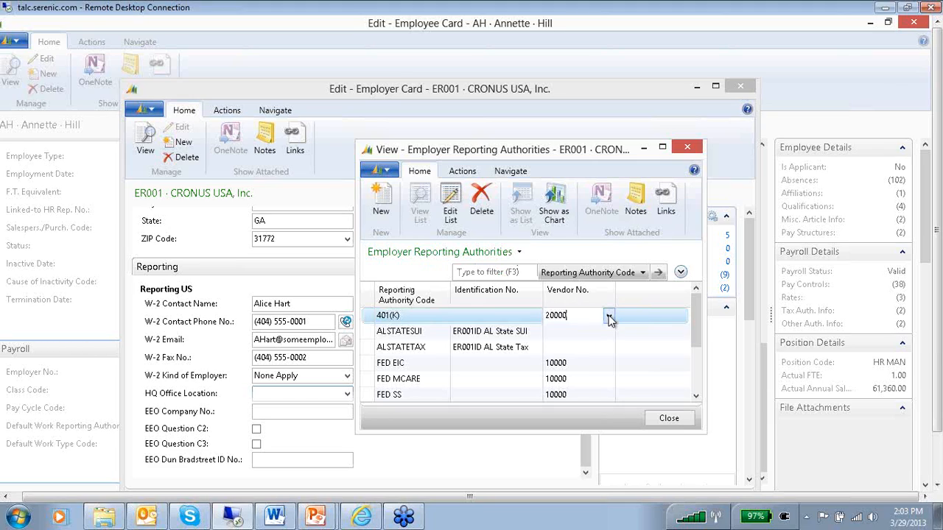
{"action": "left_click", "coordinate": [609, 316]}
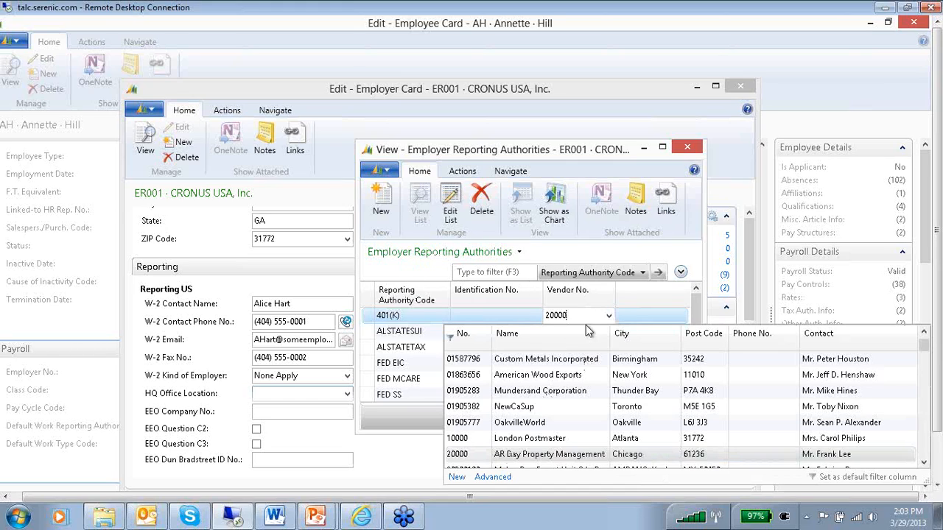
{"action": "left_click", "coordinate": [667, 297]}
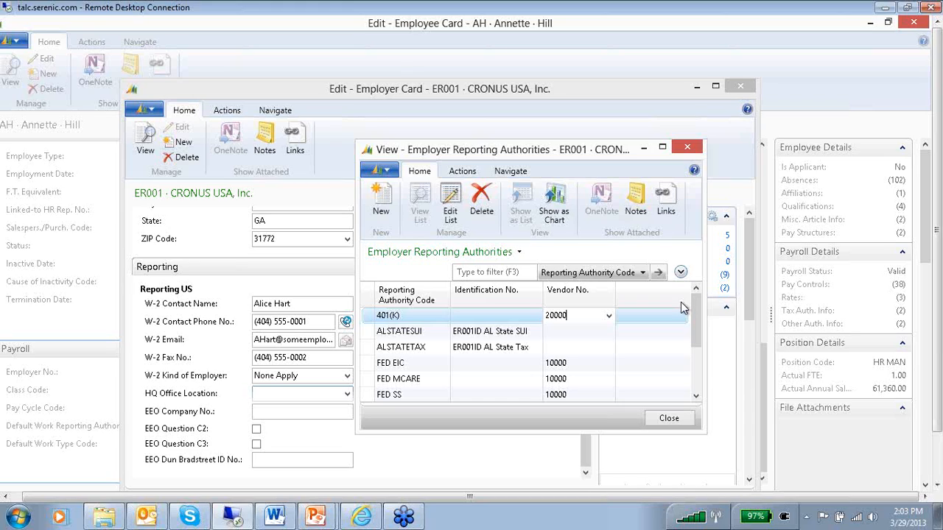
{"action": "left_click", "coordinate": [690, 149]}
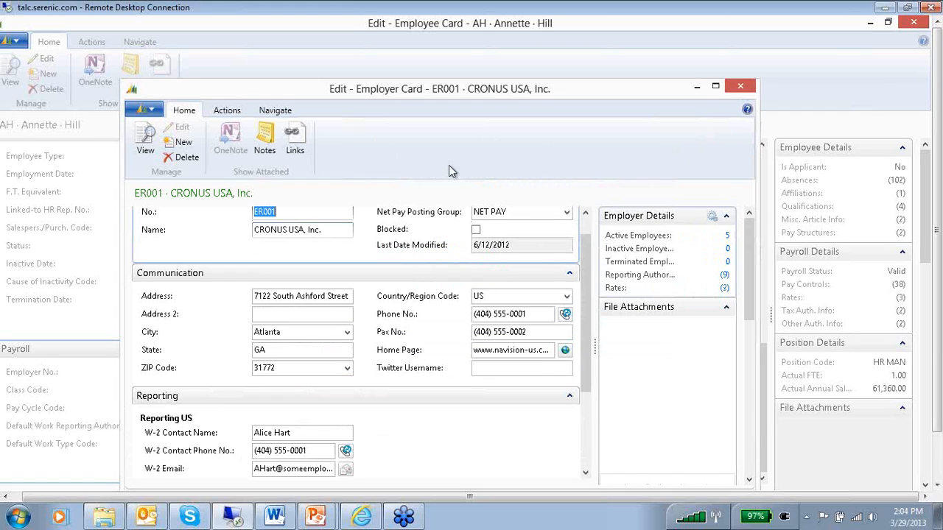
{"action": "left_click", "coordinate": [740, 88]}
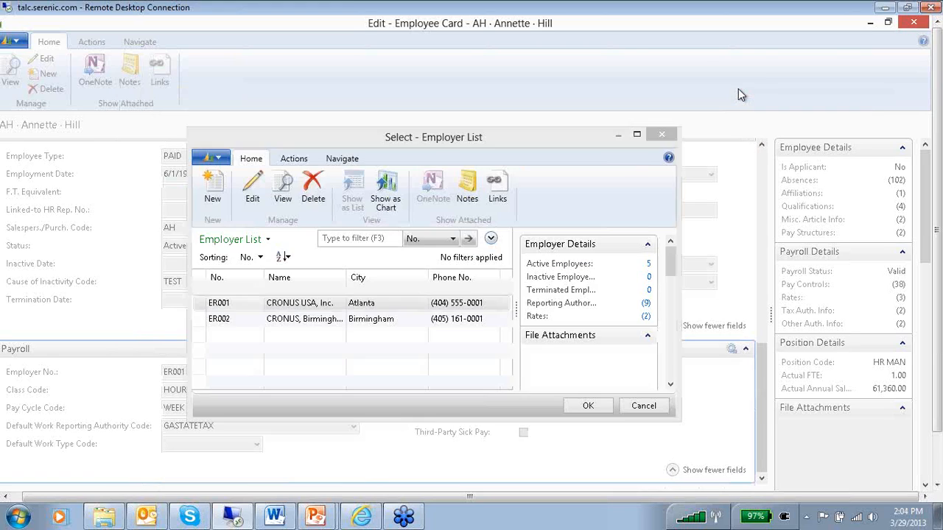
{"action": "left_click", "coordinate": [664, 138]}
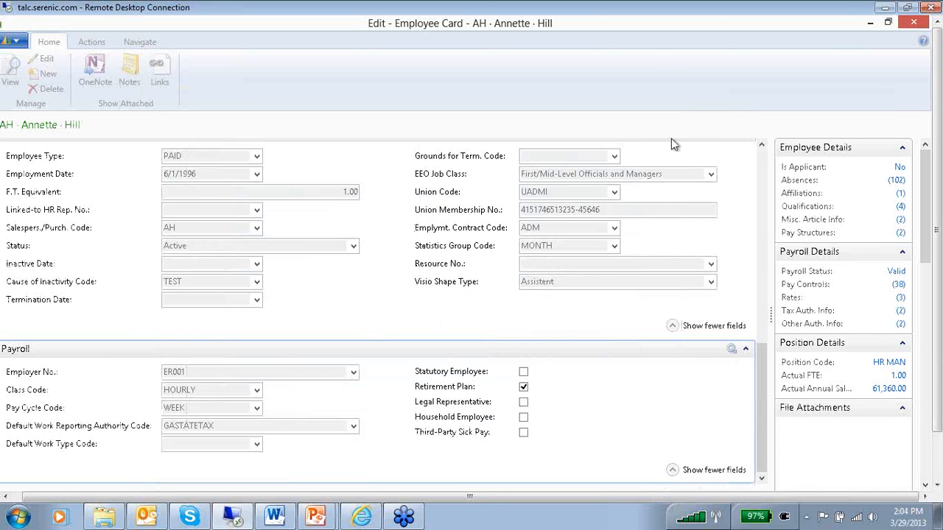
View the available Pay Cycle Code options in the Payroll section, keeping WEEK.
{"action": "left_click", "coordinate": [257, 410]}
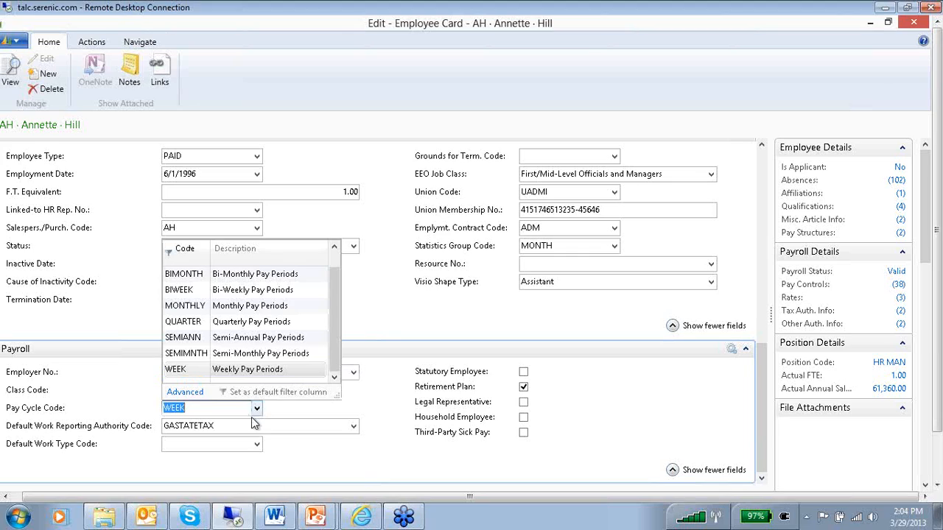
{"action": "left_click", "coordinate": [358, 470]}
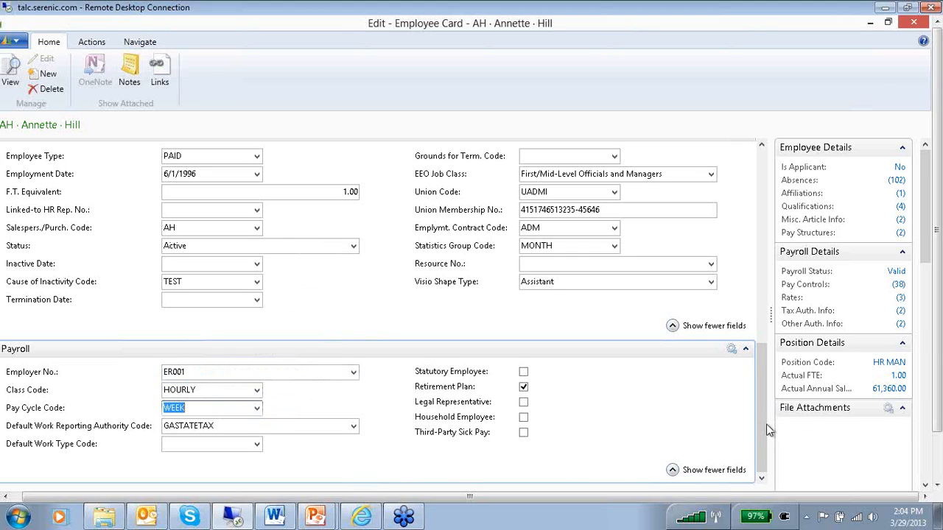
Open the employee's pay controls, review the list of pay control codes and their active settings, and close it.
{"action": "left_click_drag", "start_coordinate": [763, 402], "coordinate": [761, 205]}
{"action": "left_click", "coordinate": [157, 44]}
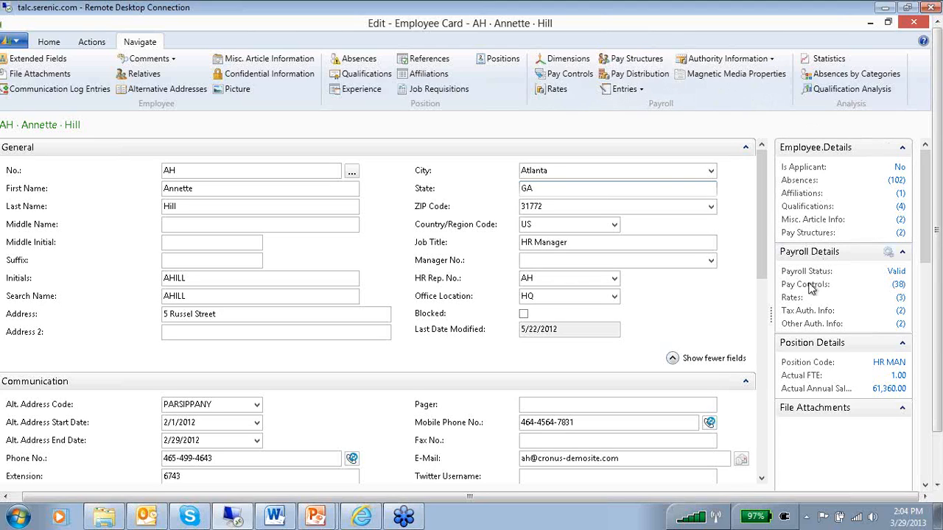
{"action": "left_click", "coordinate": [900, 285]}
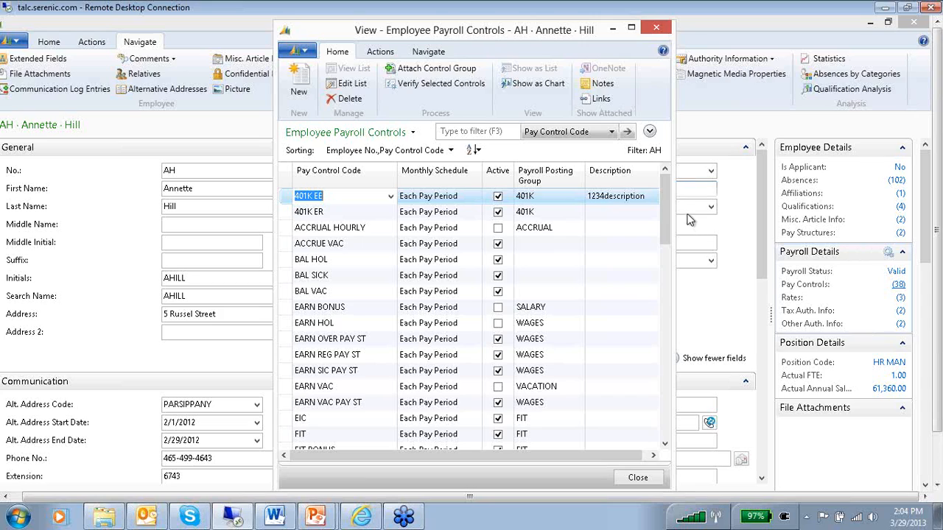
{"action": "left_click_drag", "start_coordinate": [669, 203], "coordinate": [663, 220]}
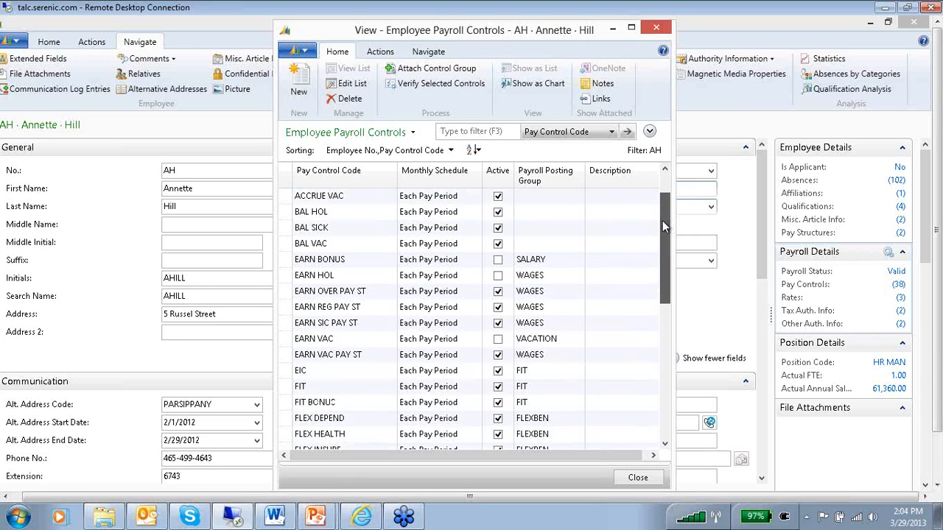
{"action": "left_click", "coordinate": [669, 359]}
{"action": "left_click", "coordinate": [666, 432]}
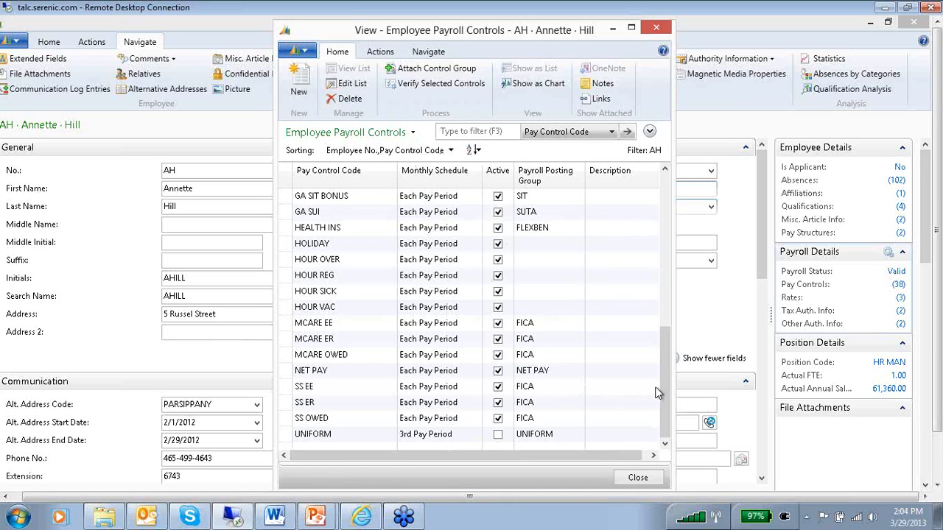
{"action": "left_click_drag", "start_coordinate": [664, 384], "coordinate": [665, 269]}
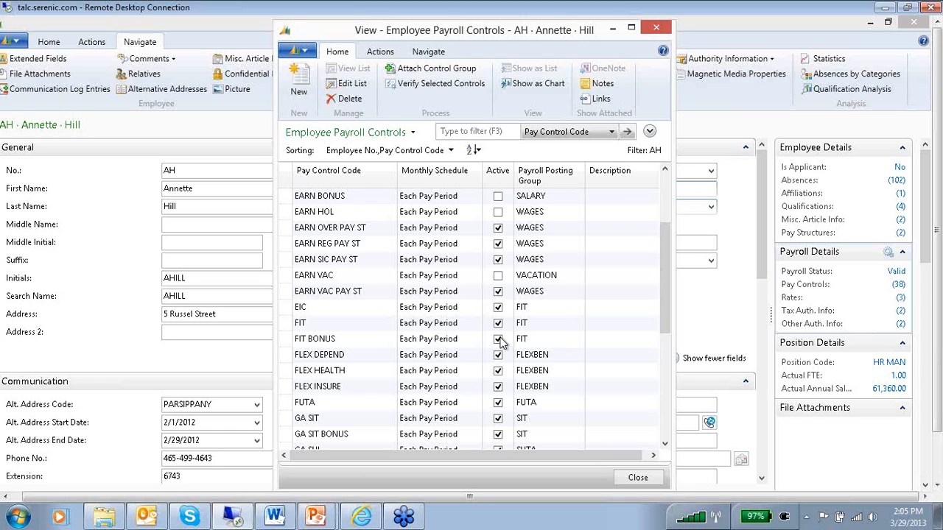
{"action": "left_click", "coordinate": [656, 30]}
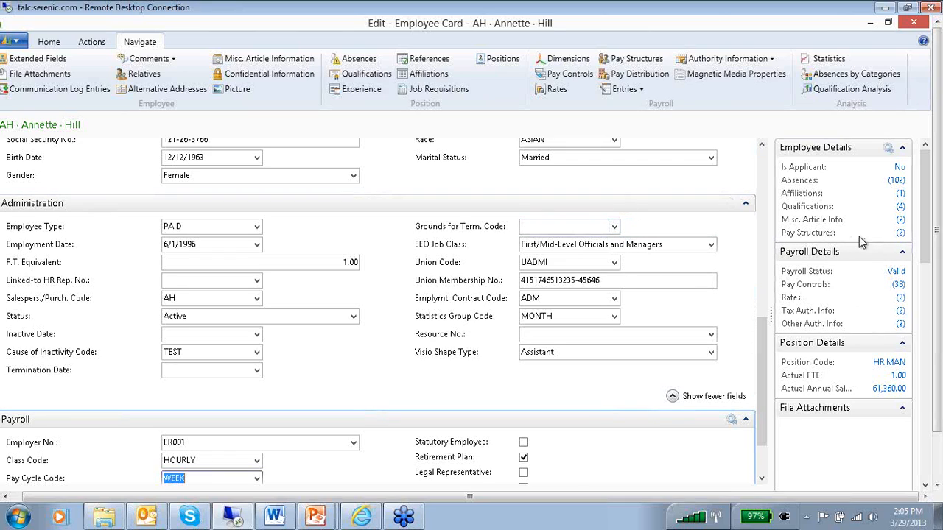
Open the employee's pay structures and show the fixed grid details behind the amount effective 1/1/2007.
{"action": "left_click", "coordinate": [900, 233]}
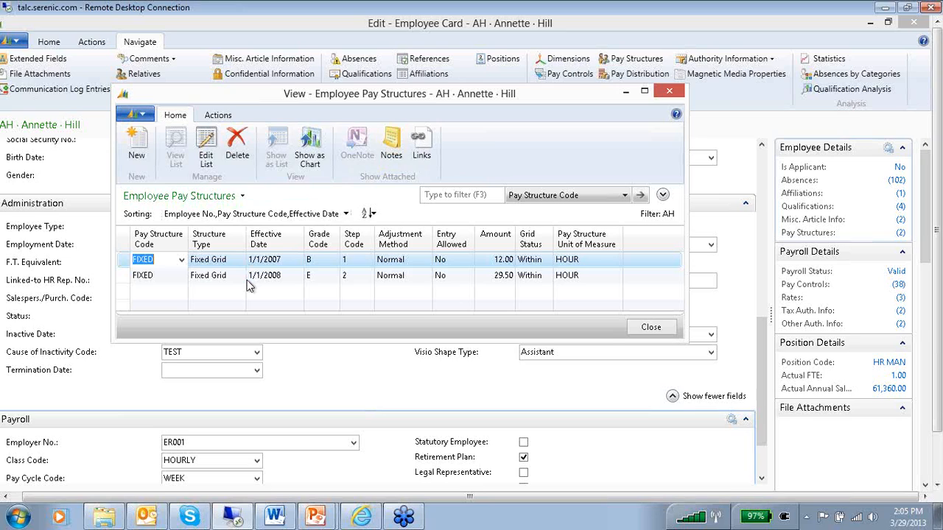
{"action": "left_click", "coordinate": [508, 262]}
{"action": "left_click", "coordinate": [509, 260]}
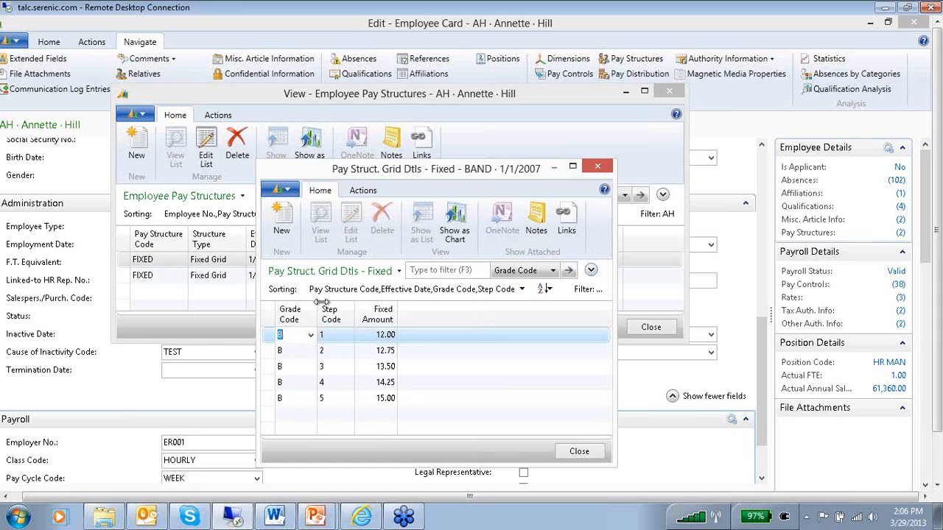
Close the grid details and pay structures, and review the employee's payroll rates.
{"action": "left_click", "coordinate": [602, 164]}
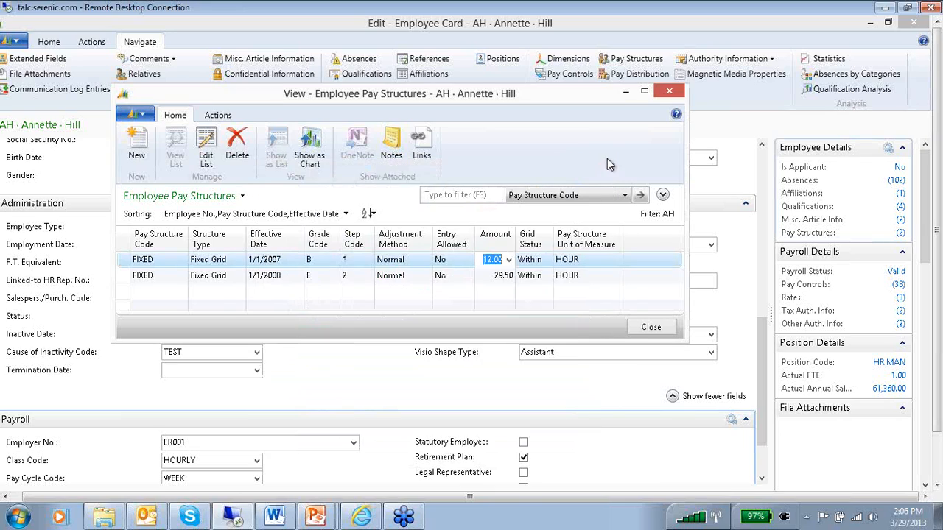
{"action": "left_click", "coordinate": [669, 92]}
{"action": "left_click", "coordinate": [901, 297]}
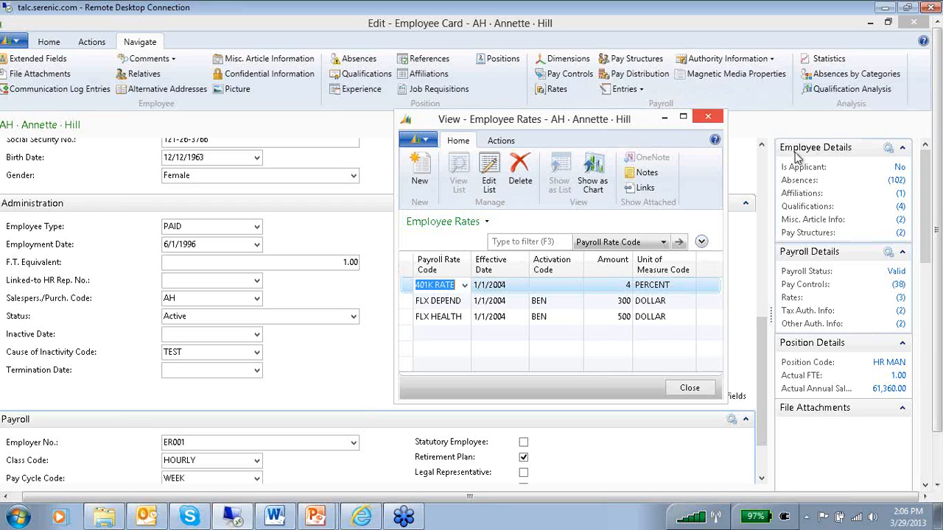
{"action": "key", "text": "Escape"}
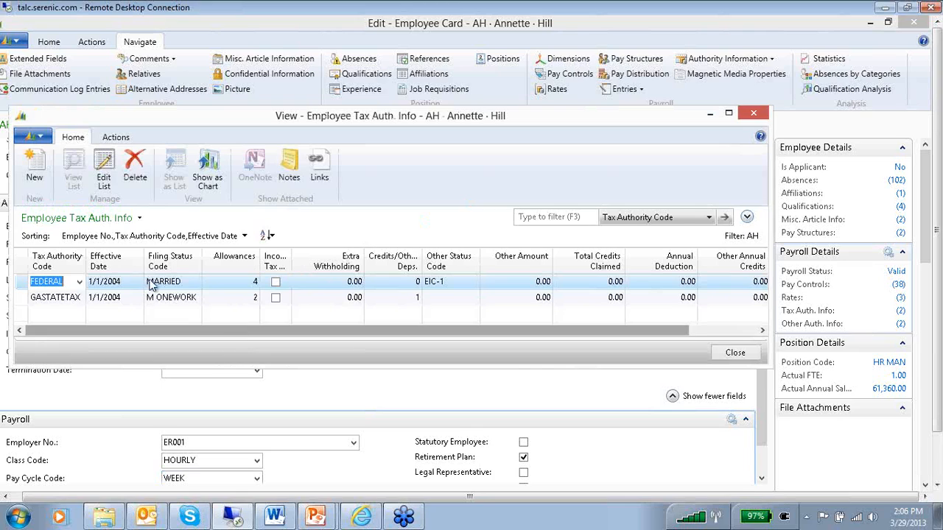
Leave the employee's tax authority information and review the other authority information, including the filing status choices for the HEALTH line.
{"action": "left_click", "coordinate": [753, 113]}
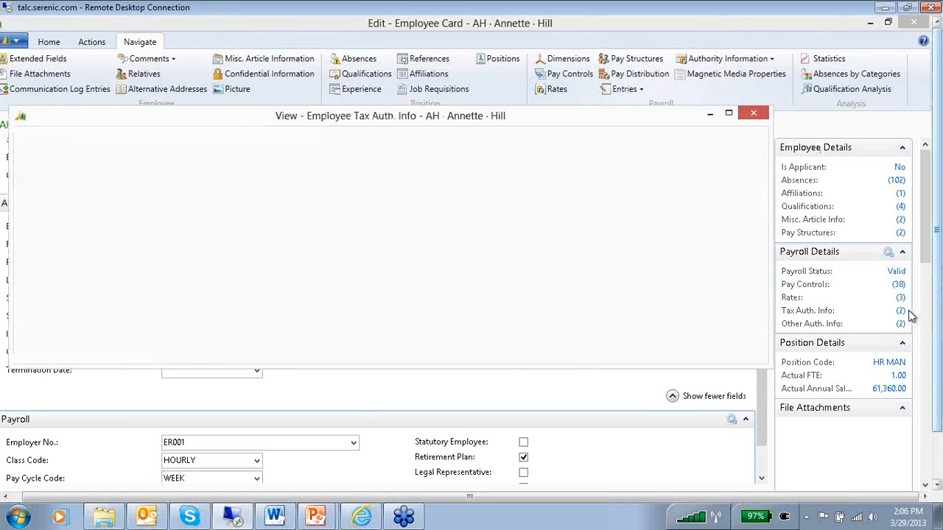
{"action": "left_click", "coordinate": [900, 324]}
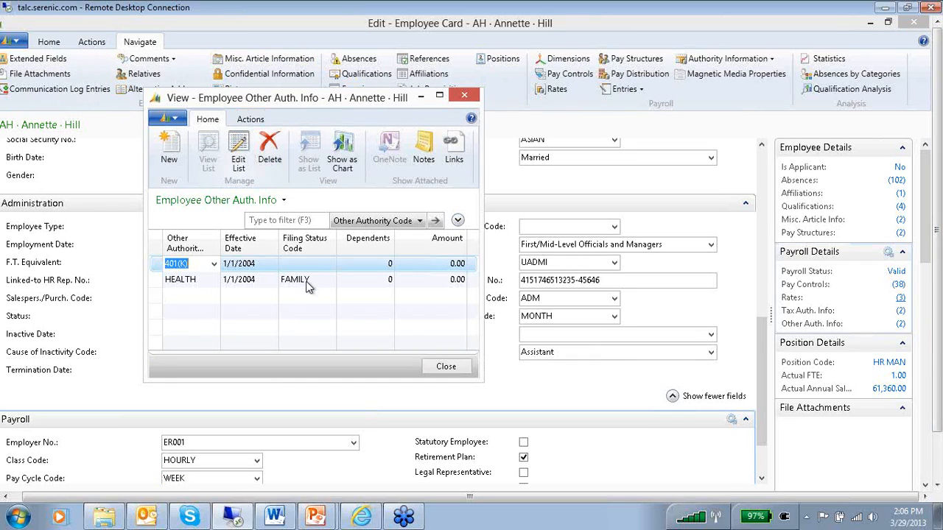
{"action": "left_click", "coordinate": [335, 287]}
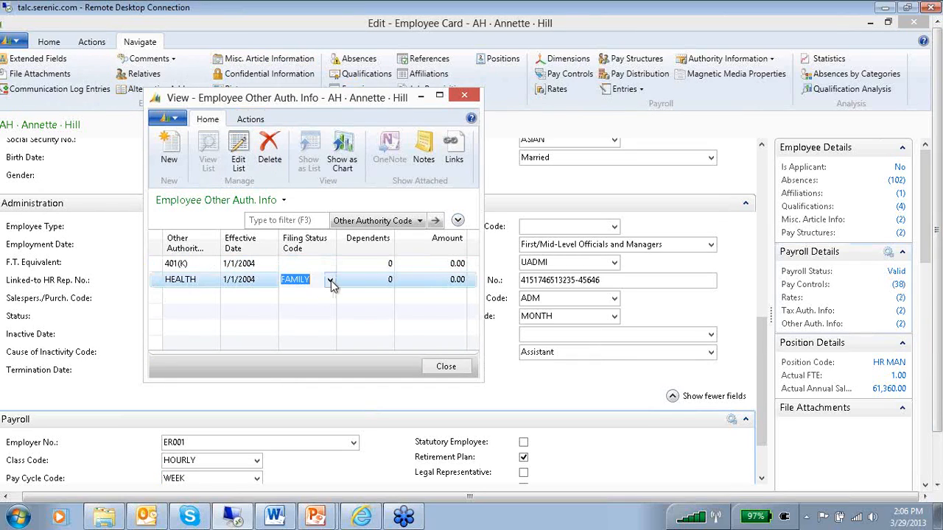
{"action": "left_click", "coordinate": [330, 281]}
{"action": "left_click", "coordinate": [466, 96]}
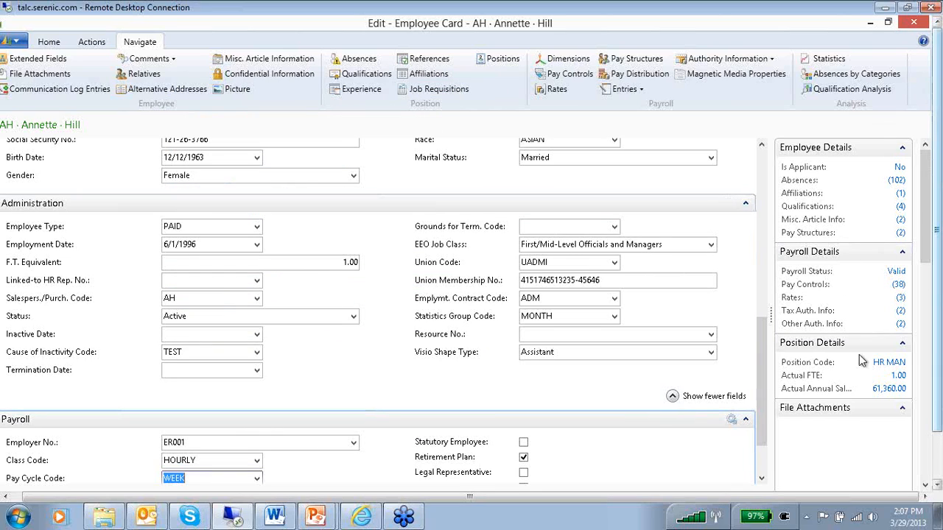
View the position employees list behind the employee's HR MAN position code and return to the employee card.
{"action": "left_click", "coordinate": [887, 364]}
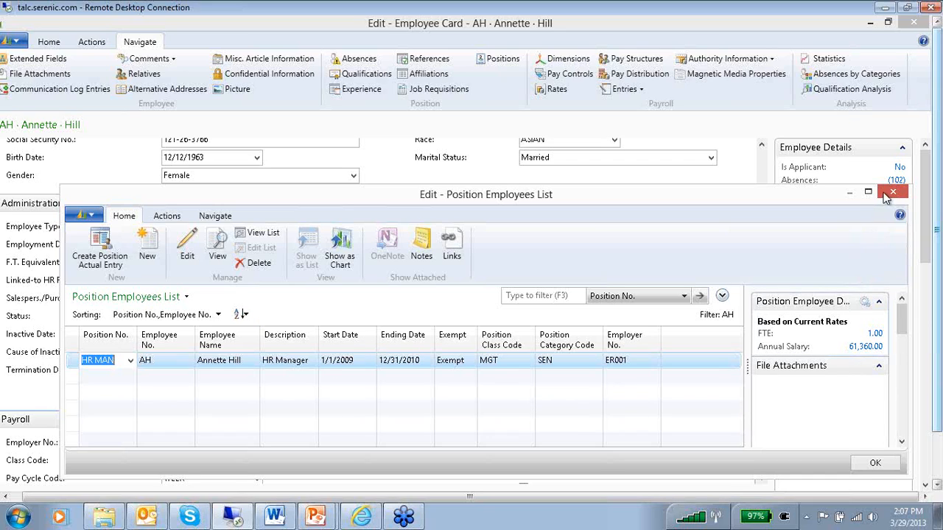
{"action": "left_click", "coordinate": [892, 193]}
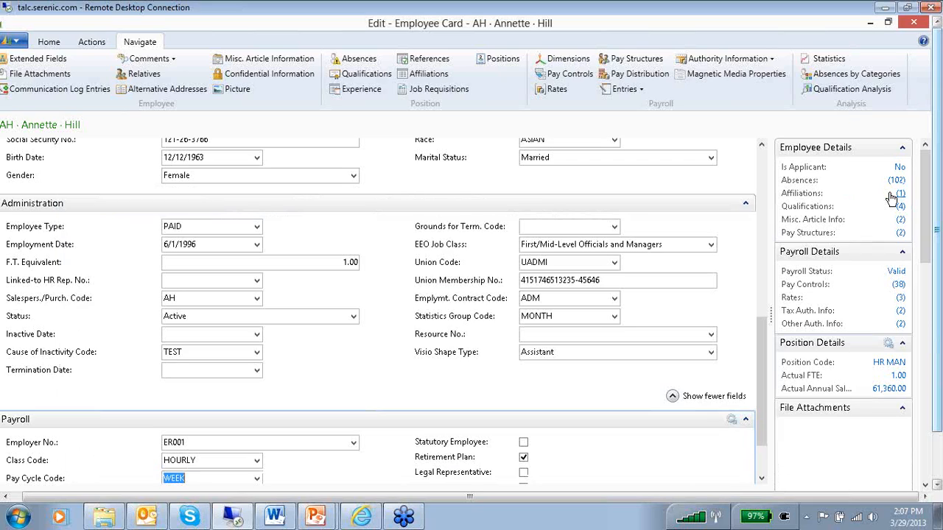
Open the employee's Payroll Check Ledger, preview the check stub reprint for check RA1001, and return to the employee card.
{"action": "left_click", "coordinate": [644, 90]}
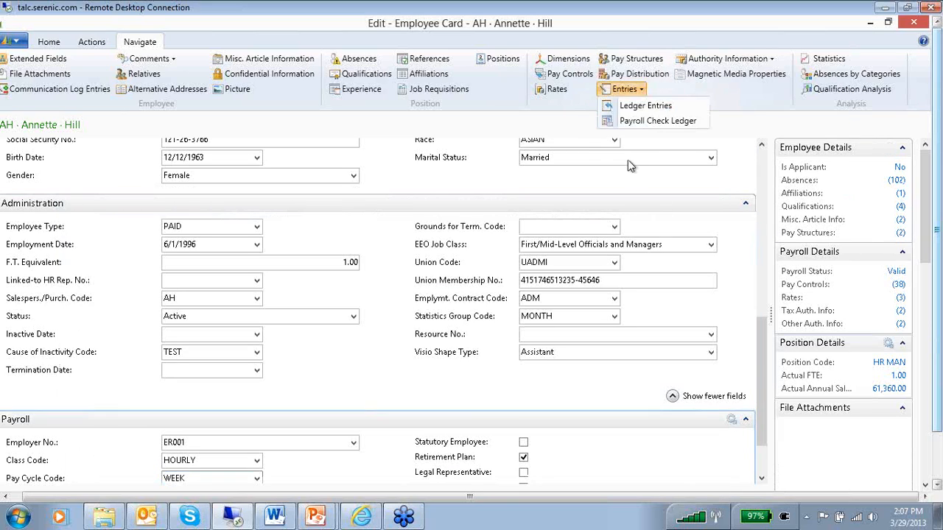
{"action": "left_click", "coordinate": [655, 124]}
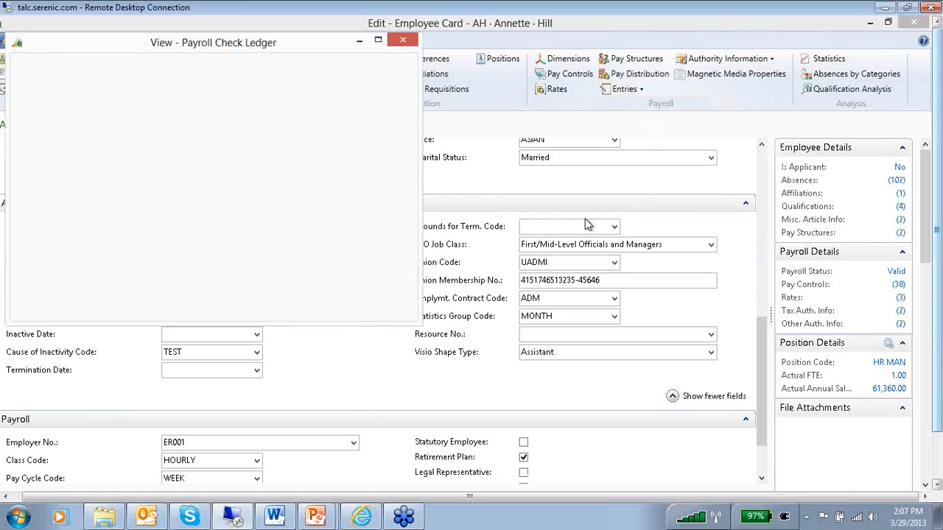
{"action": "left_click", "coordinate": [39, 109]}
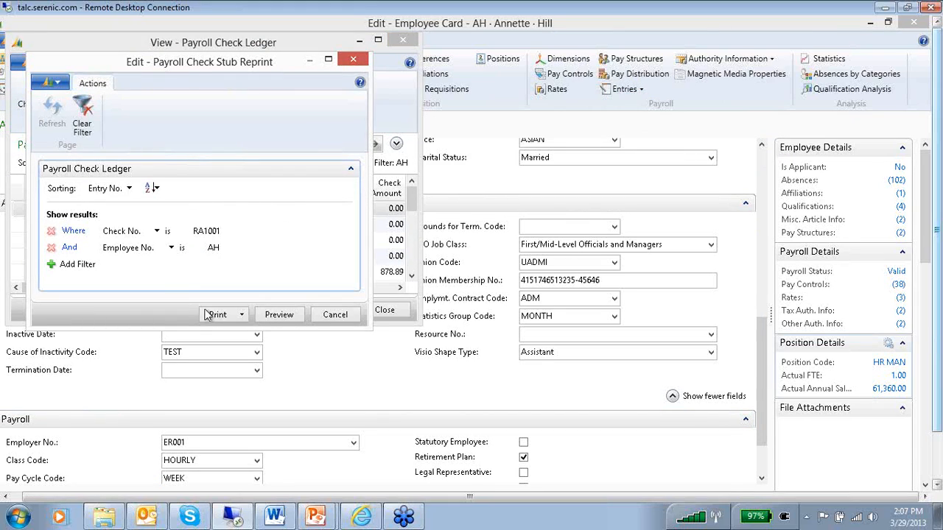
{"action": "left_click", "coordinate": [270, 317]}
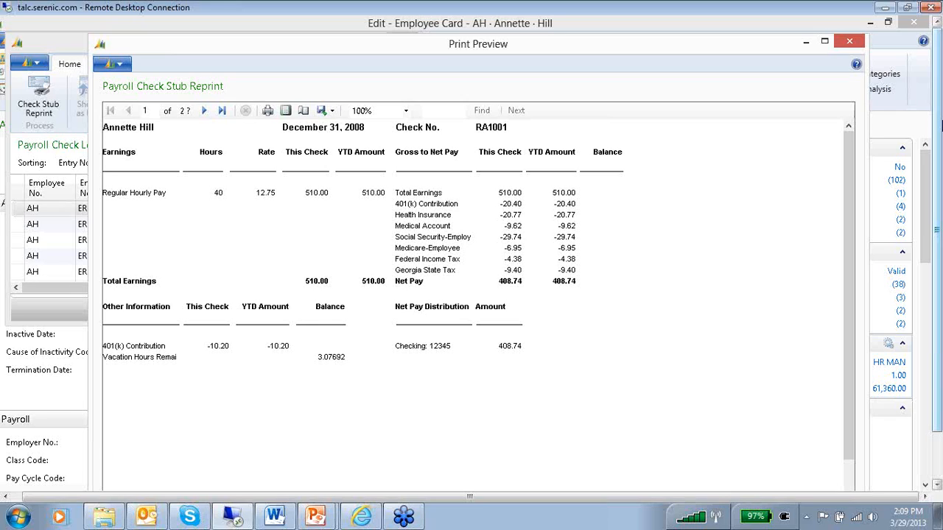
{"action": "left_click", "coordinate": [850, 42]}
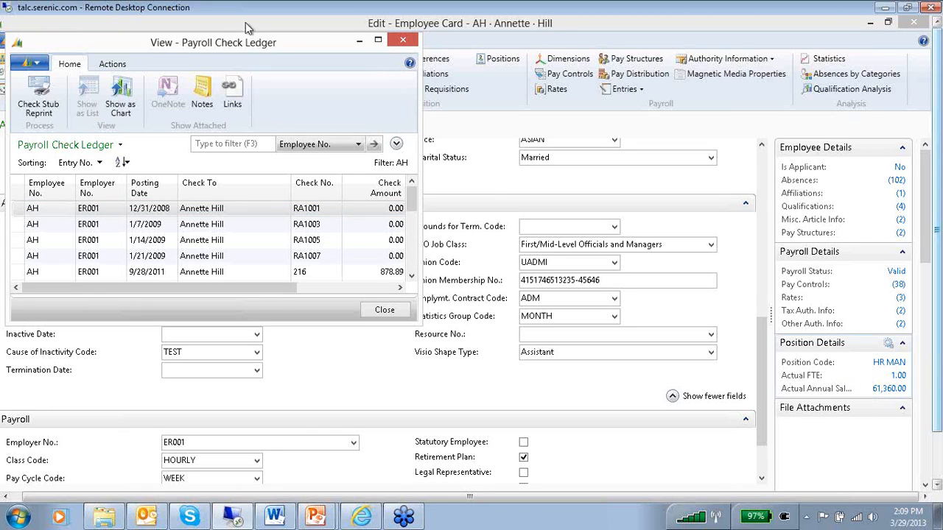
{"action": "left_click", "coordinate": [406, 40]}
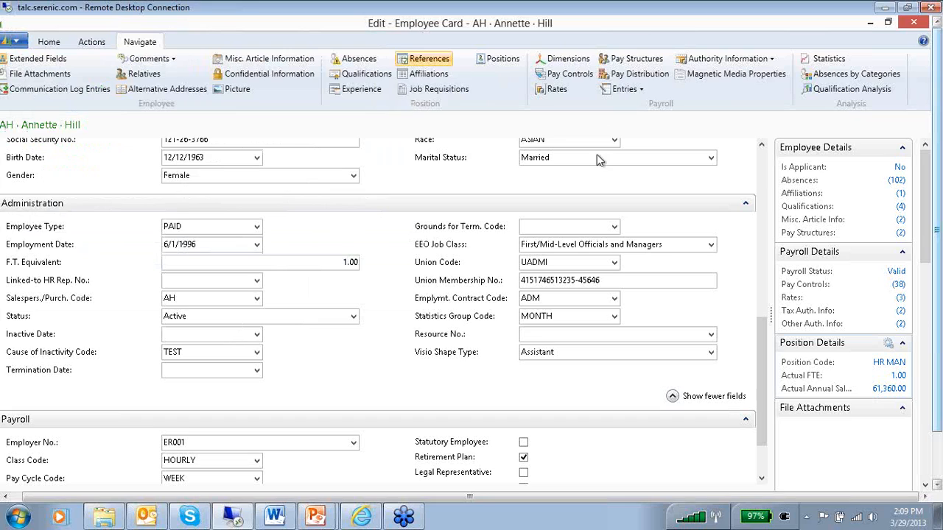
Open the employee's ledger entries and review the columns available for the list, keeping the current column selection.
{"action": "left_click", "coordinate": [632, 90]}
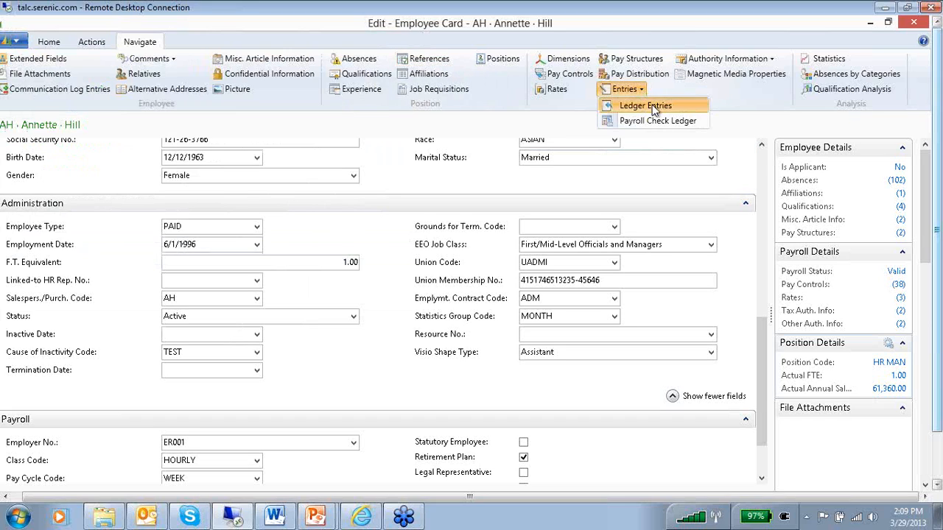
{"action": "left_click", "coordinate": [648, 106]}
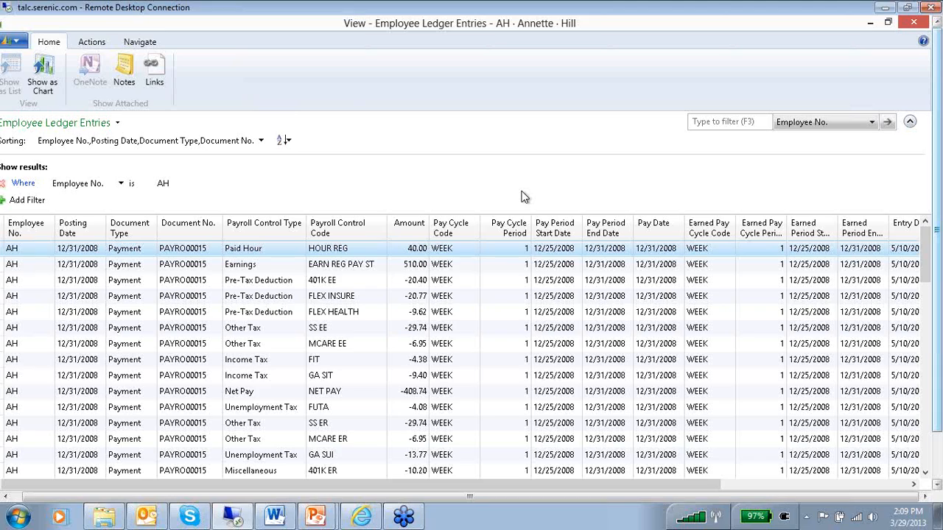
{"action": "right_click", "coordinate": [518, 232]}
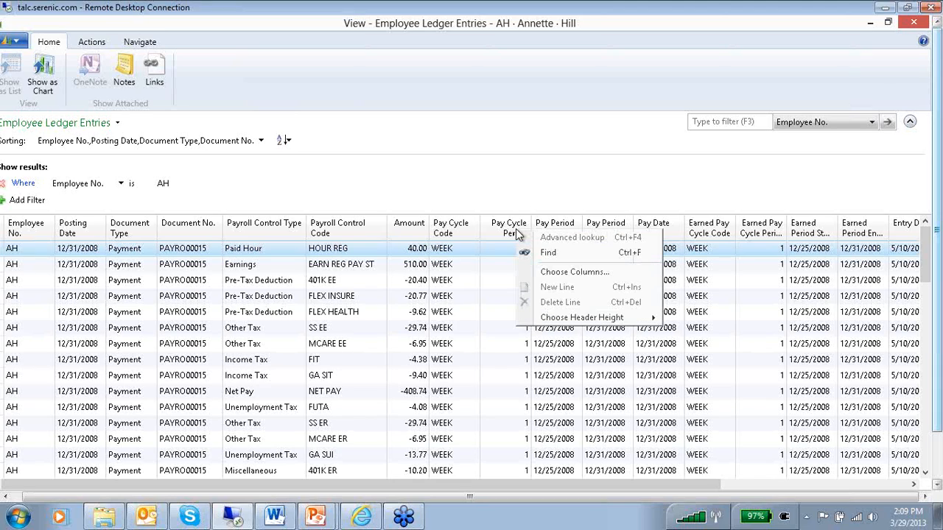
{"action": "left_click", "coordinate": [582, 273]}
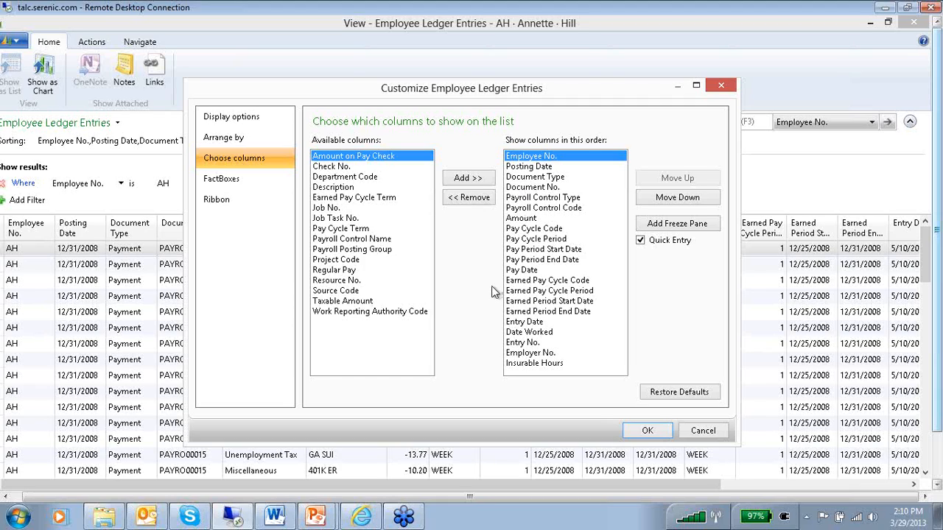
{"action": "left_click", "coordinate": [647, 431]}
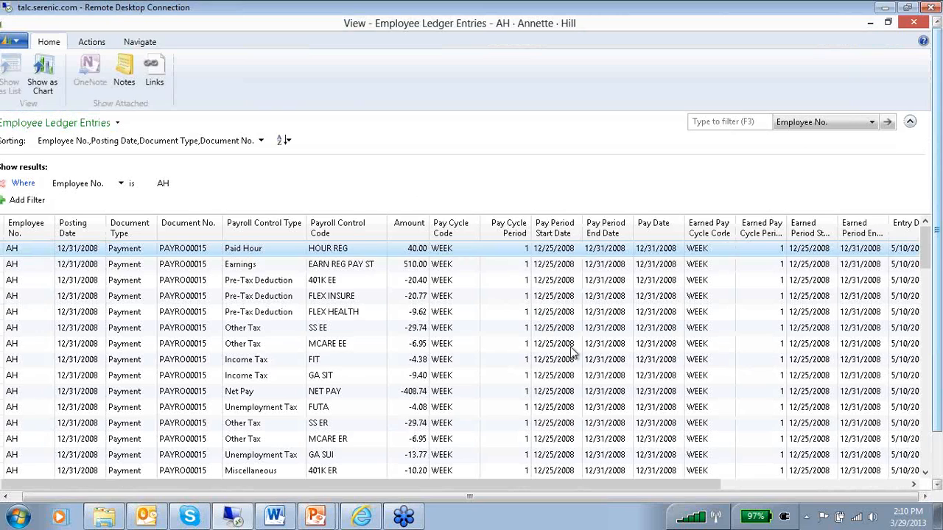
Add a second filter line to the ledger entries and browse all fields available for it, leaving it on Employee No. without a value.
{"action": "left_click", "coordinate": [38, 204]}
{"action": "left_click", "coordinate": [122, 204]}
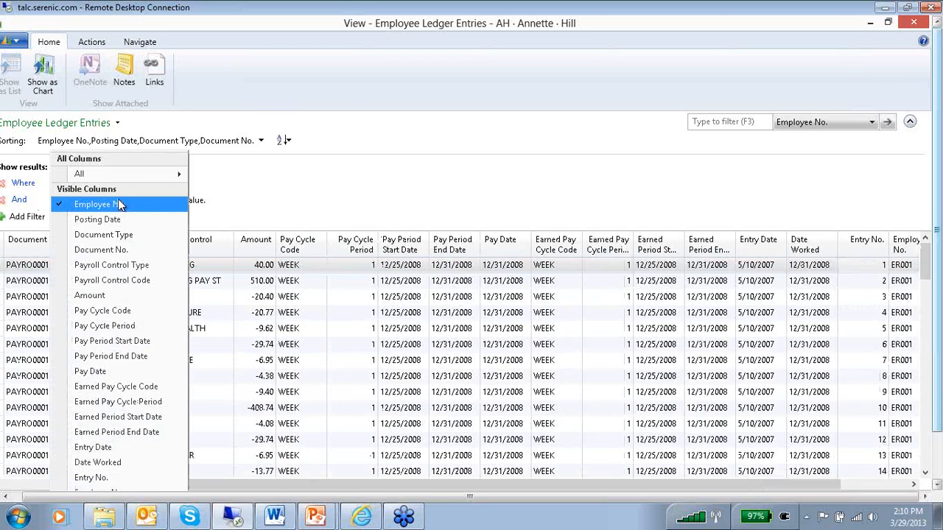
{"action": "mouse_move", "coordinate": [172, 178]}
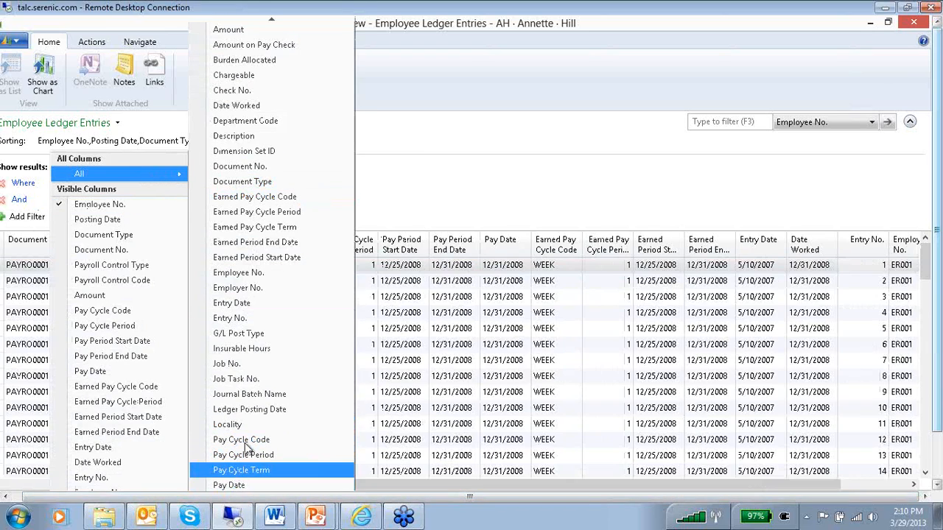
{"action": "left_click", "coordinate": [526, 209]}
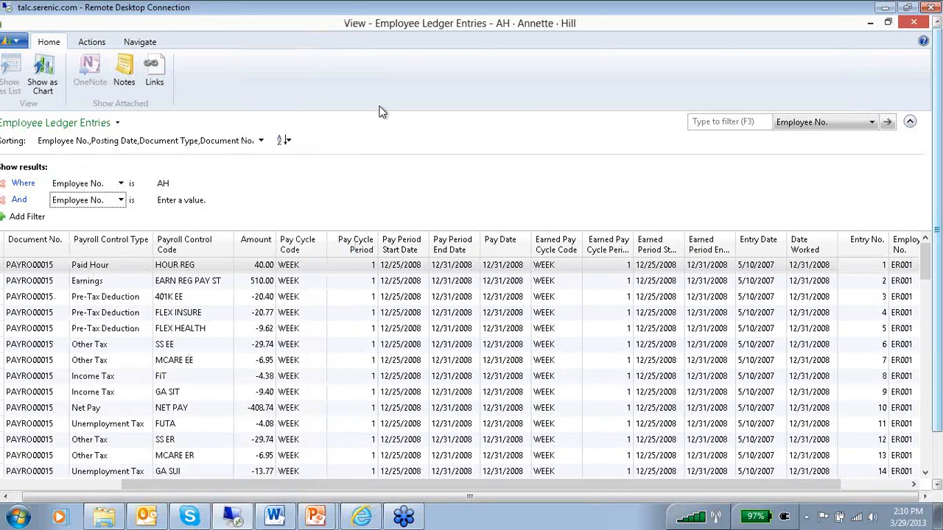
View the Print & Send options for the ledger entries, such as Microsoft Word and Microsoft Excel, without exporting.
{"action": "left_click", "coordinate": [15, 43]}
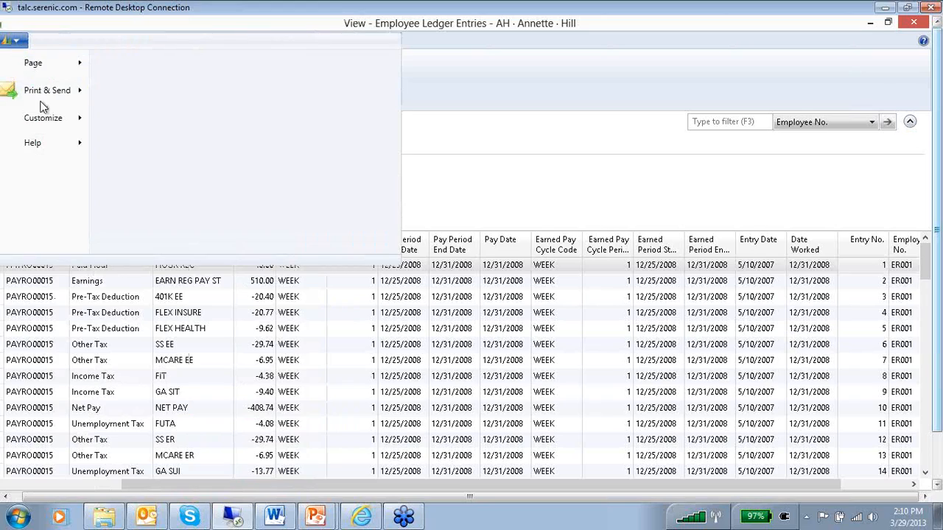
{"action": "mouse_move", "coordinate": [56, 93]}
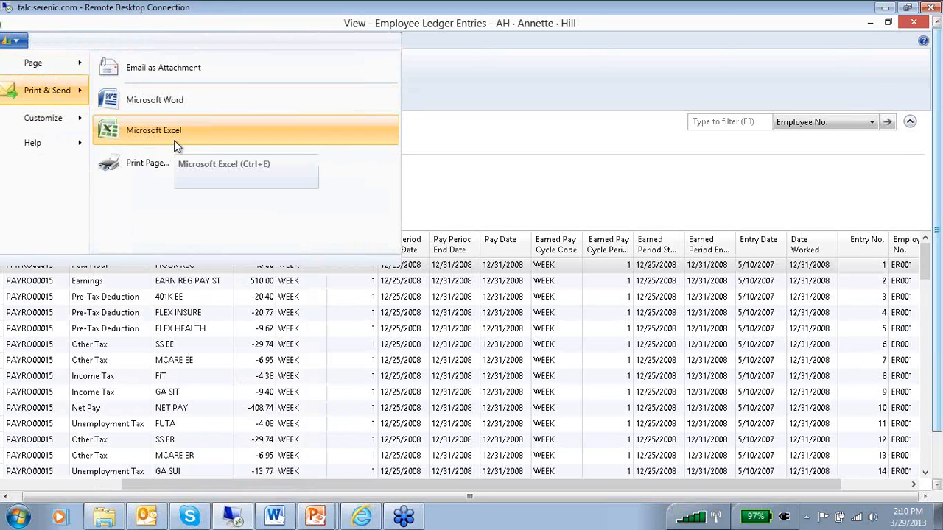
{"action": "left_click", "coordinate": [517, 202]}
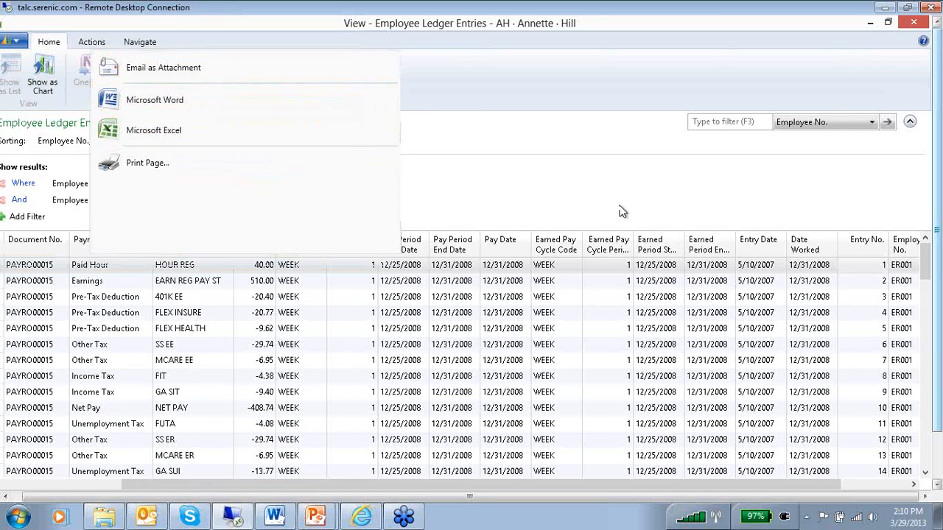
Filter the ledger entries by Payroll Control Code "net" to review net pay, clear that filter, and return to the employee card.
{"action": "left_click", "coordinate": [871, 123]}
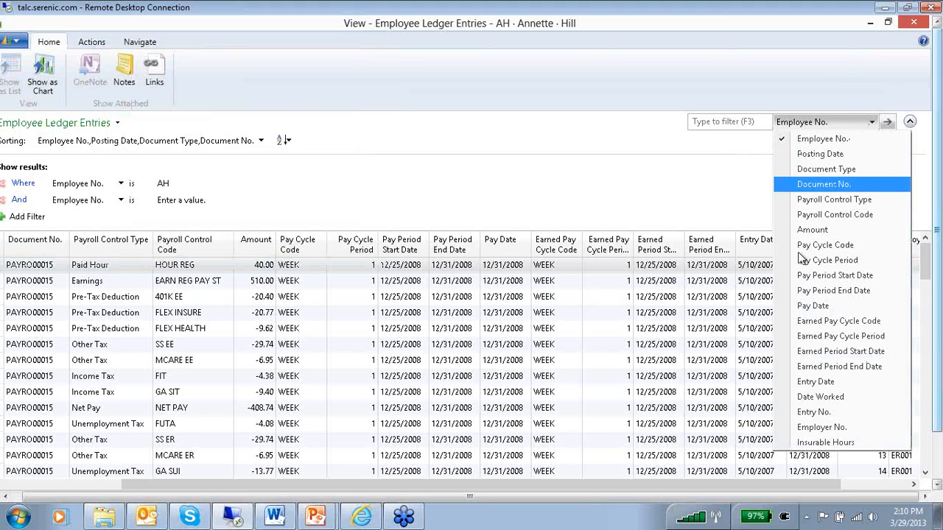
{"action": "left_click", "coordinate": [813, 219]}
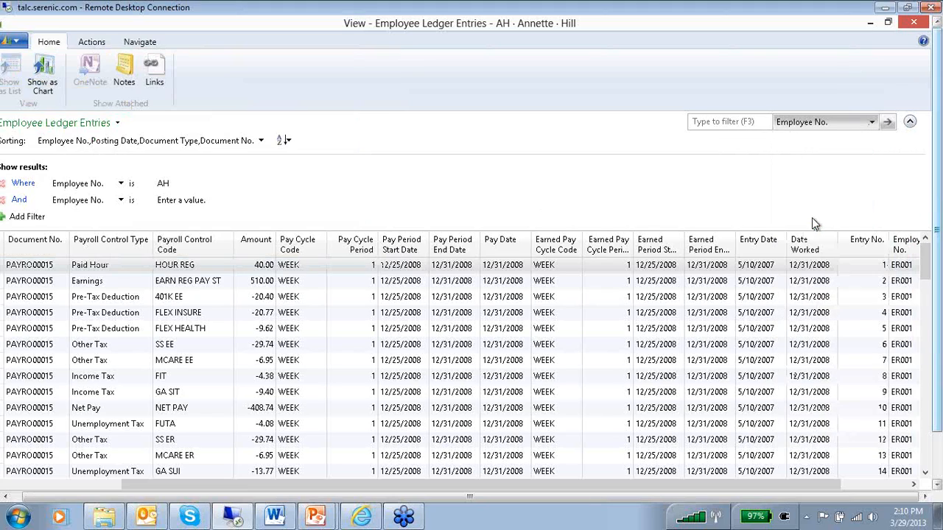
{"action": "type", "text": "net"}
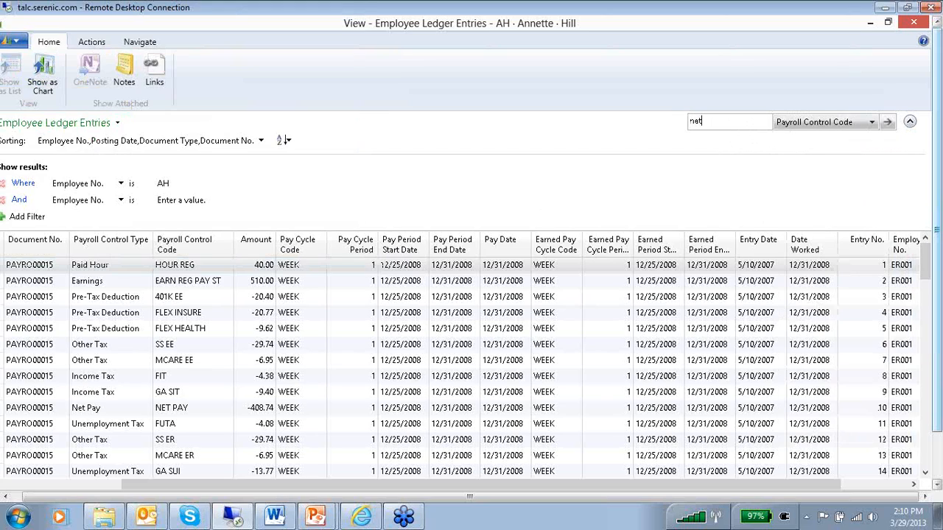
{"action": "left_click", "coordinate": [889, 124]}
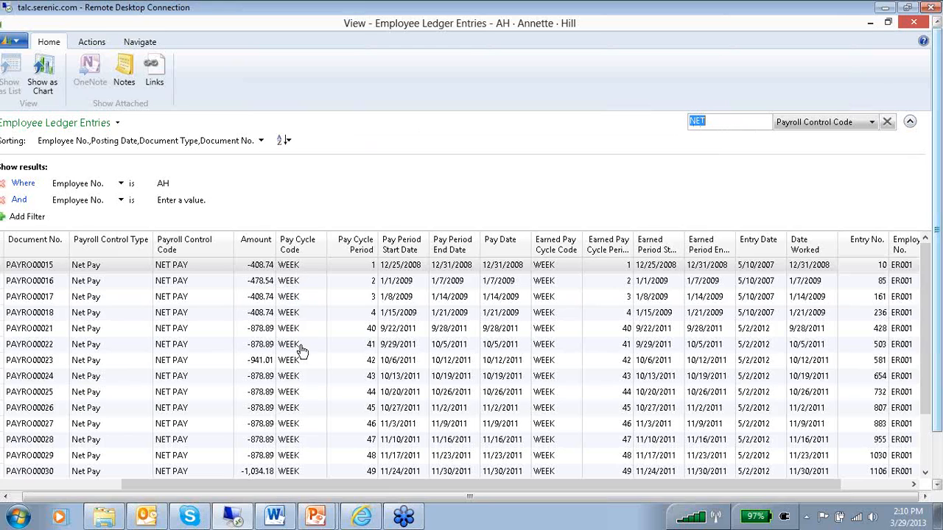
{"action": "left_click", "coordinate": [888, 122]}
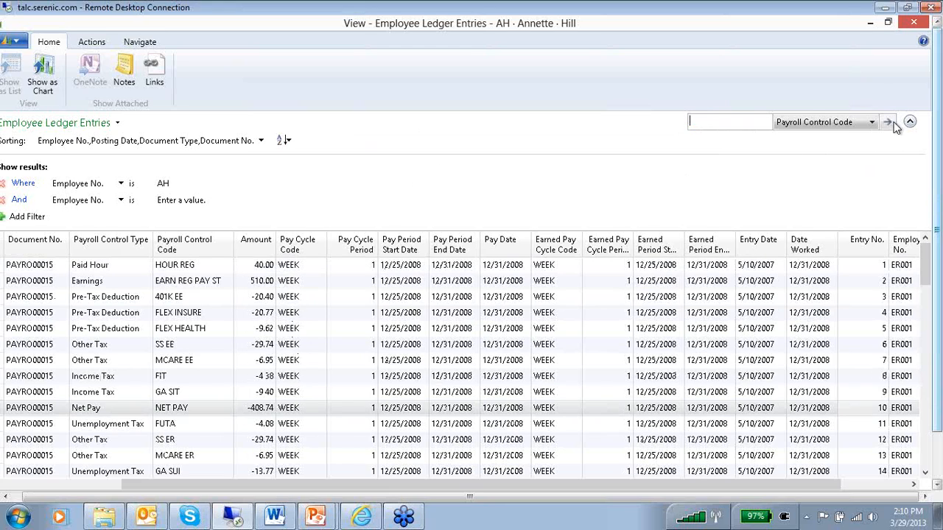
{"action": "left_click", "coordinate": [911, 25]}
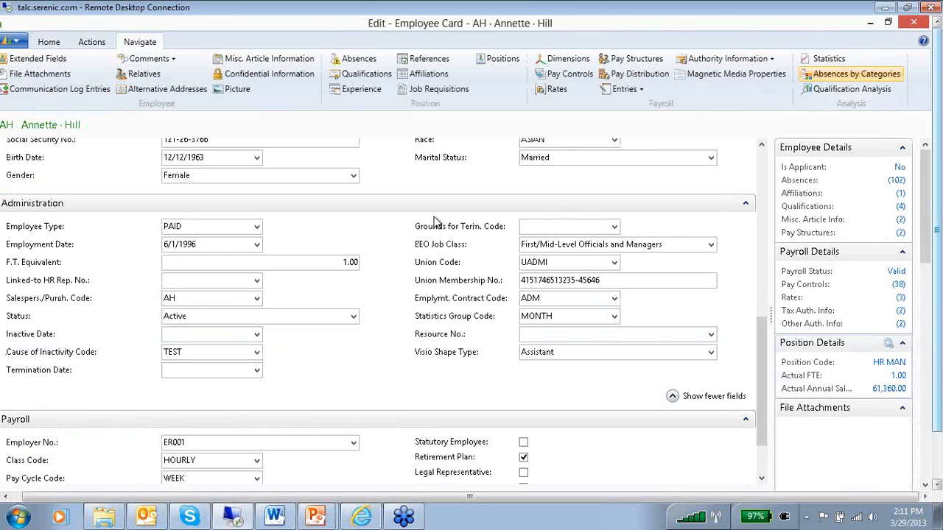